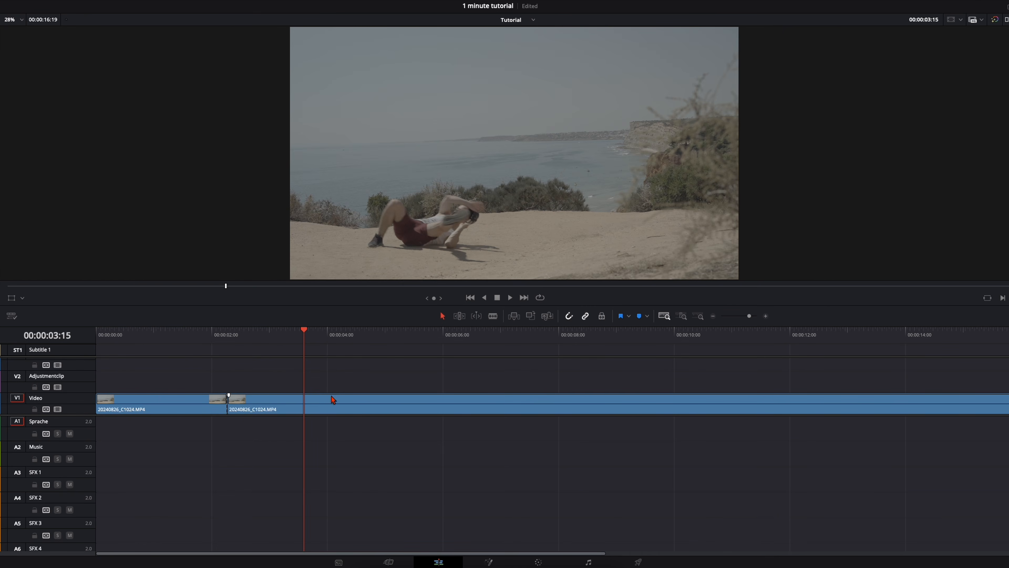
Split the V1 clip at 00:00:03:15 and again at 00:00:03:04, and save the project.
key("ctrl+b")
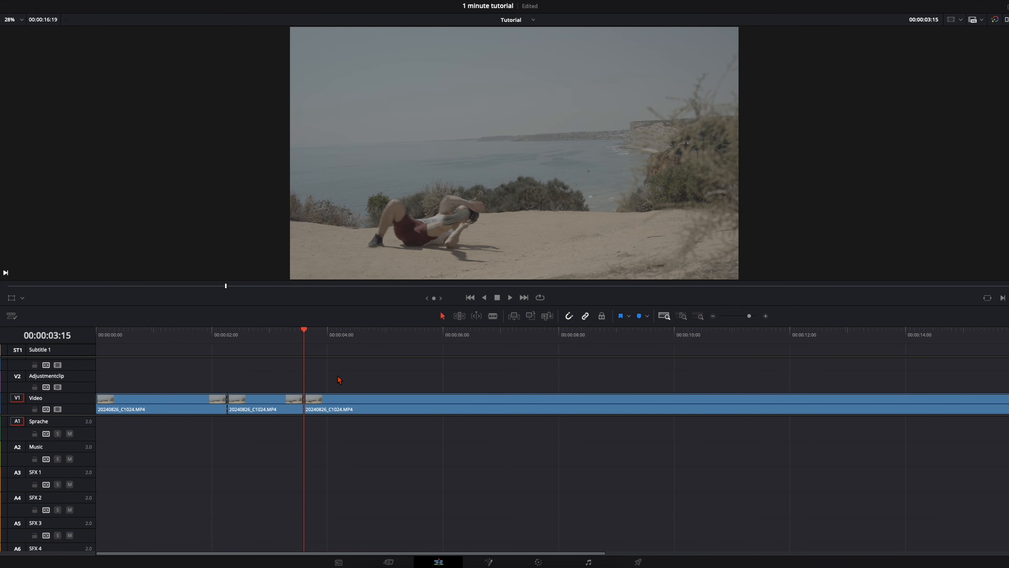
key("Left")
key("Left")
key("Left")
key("Left")
key("Left")
key("Left")
key("Left")
key("Left")
key("Left")
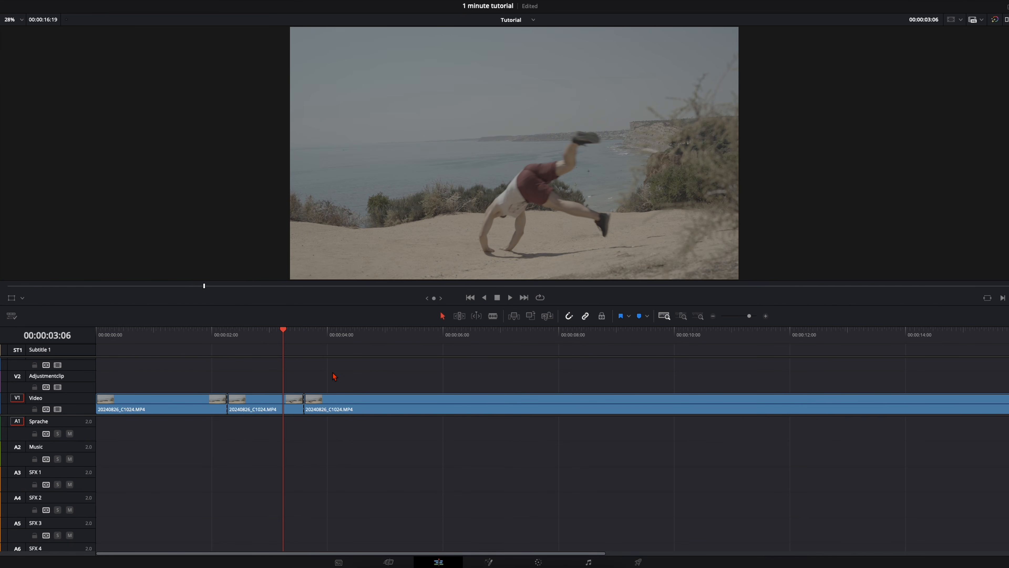
key("Left")
key("Left")
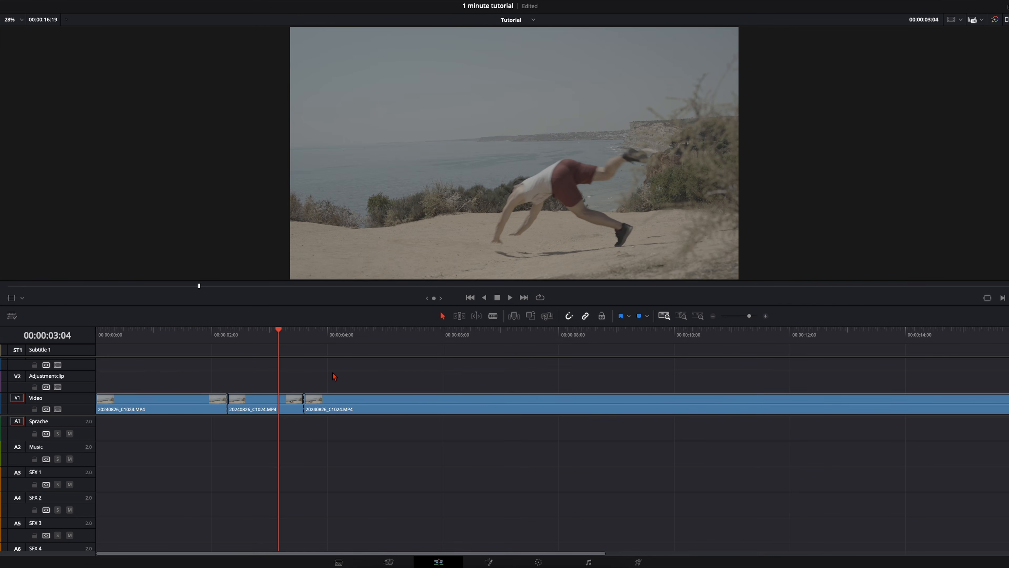
key("Right")
key("Left")
key("Right")
key("Left")
key("ctrl+s")
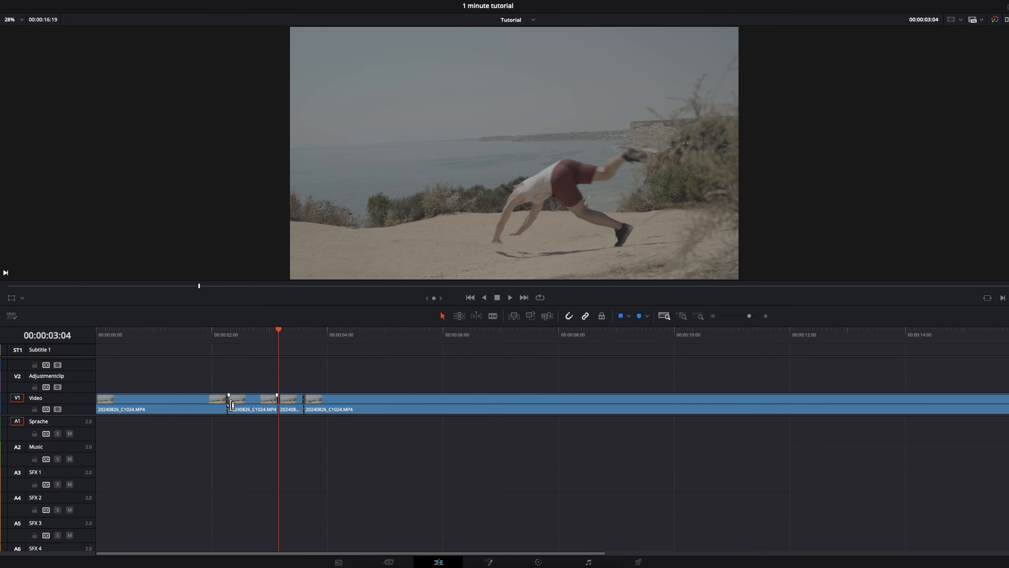
Delete the V1 segment just before 00:00:03:04 without closing the gap, and save the project.
left_click(259, 333)
mouse_move(259, 334)
left_mouse_down()
mouse_move(250, 333)
mouse_move(262, 333)
left_mouse_up()
left_click(253, 402)
key("Delete")
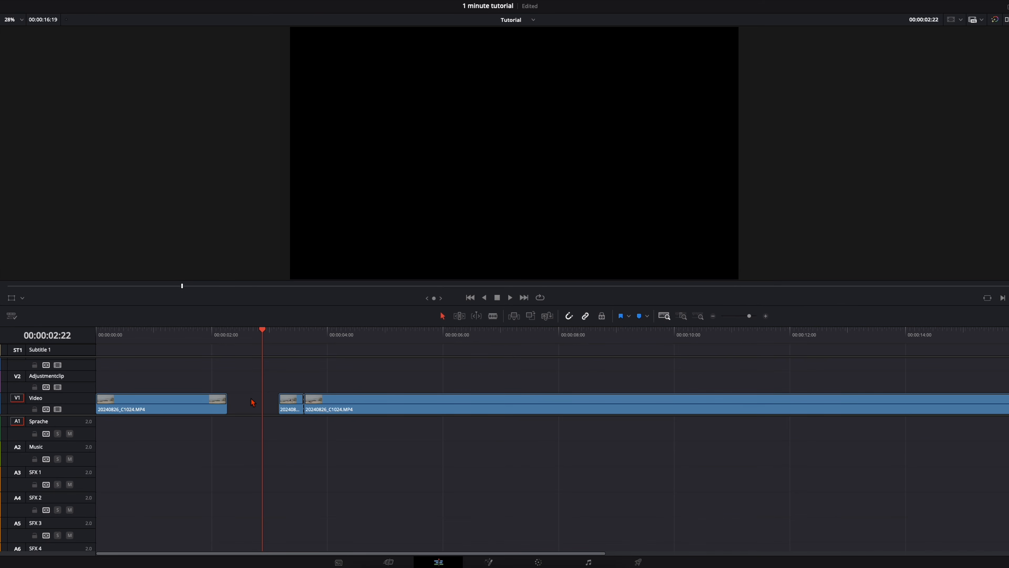
left_click(279, 334)
key("ctrl+s")
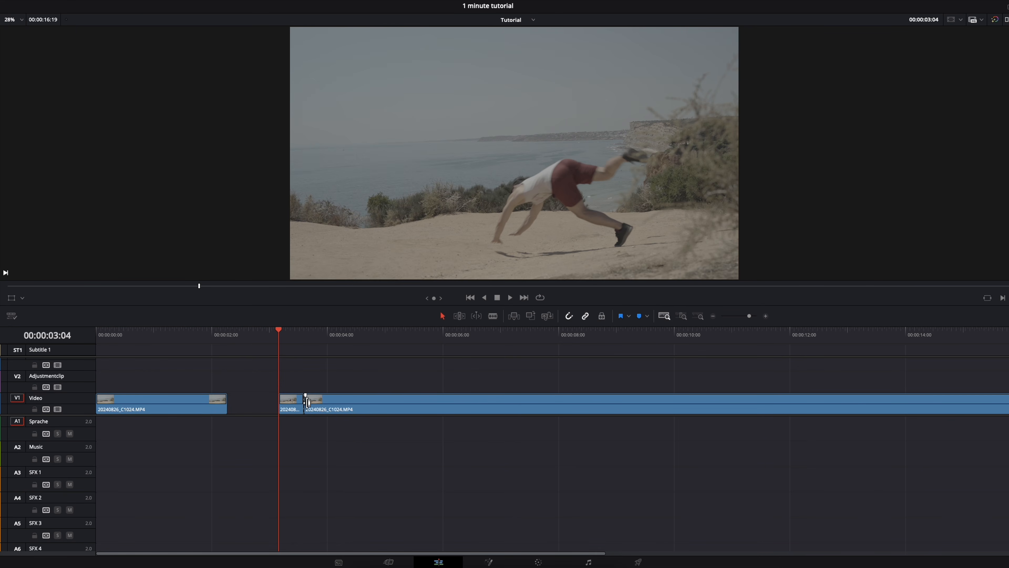
Open the short segment starting at 00:00:03:04 in Fusion and insert a Magic Mask node midway between MediaIn1 and MediaOut1.
right_click(300, 406)
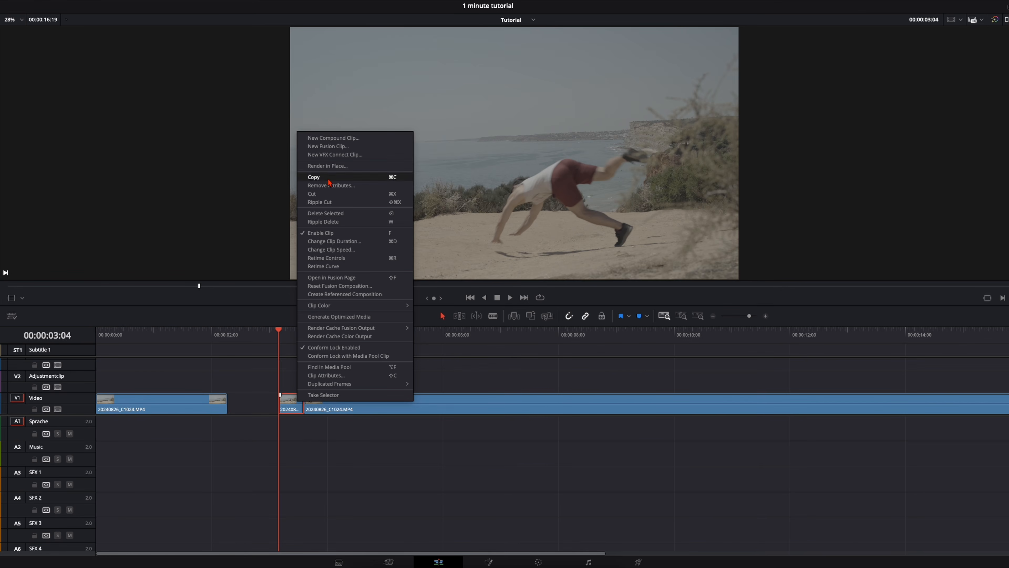
left_click(331, 277)
left_click(198, 424)
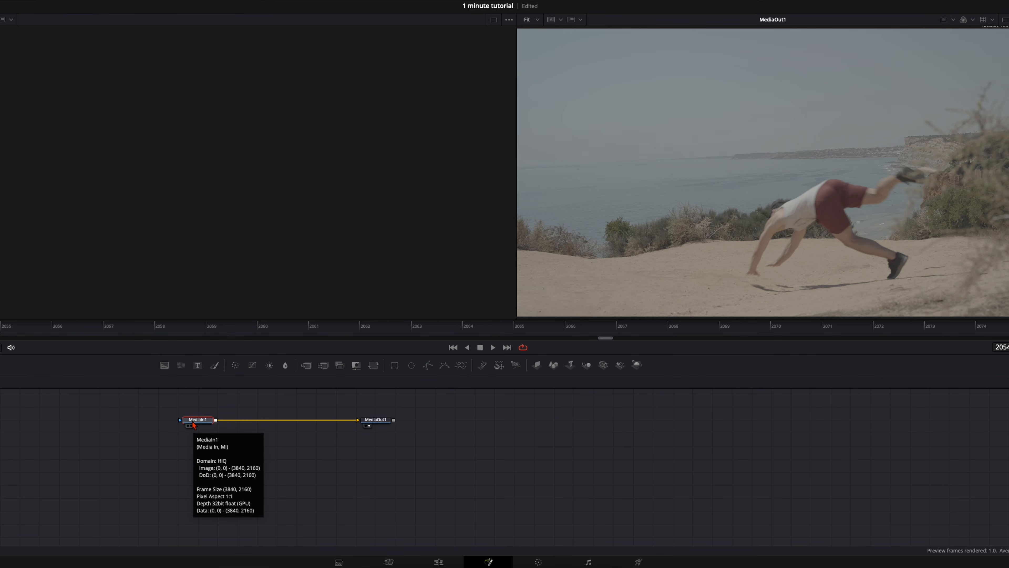
key("shift+space")
type("magic")
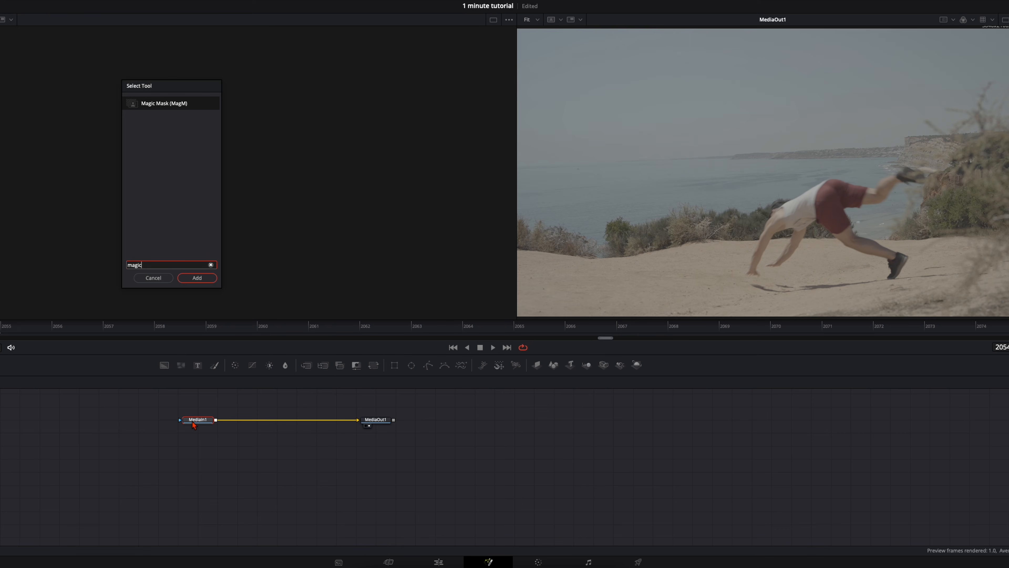
key("Return")
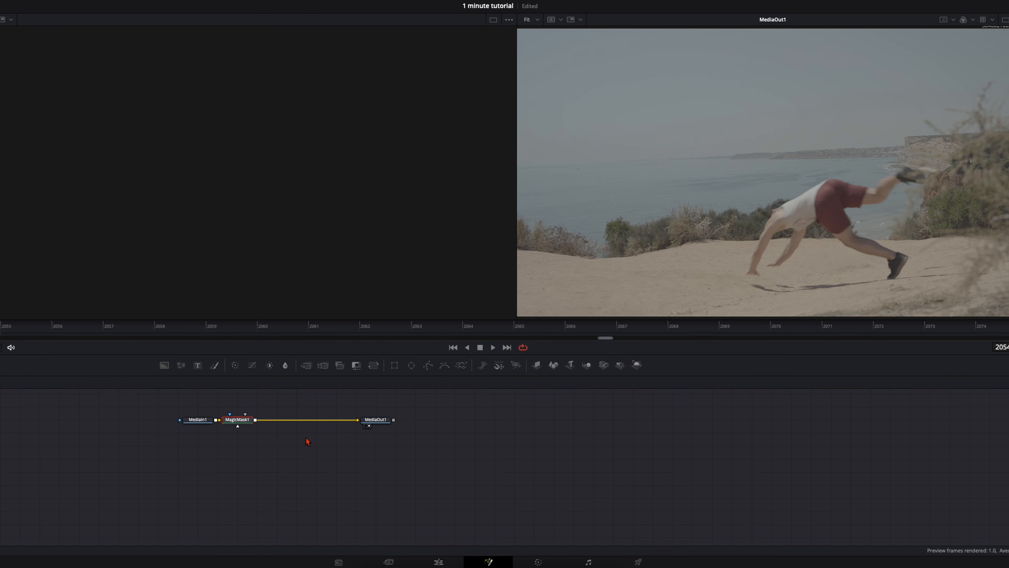
left_click_drag(236, 420, 273, 421)
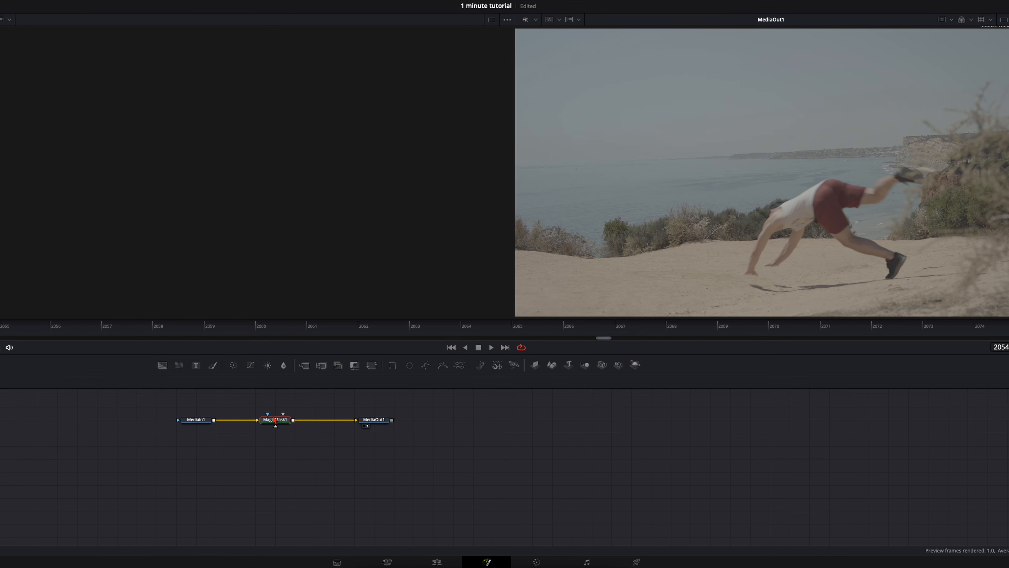
Stroke a magic mask over the person at frame 2059 and track it both ways in Better mode with Refine Range 11.
left_click_drag(78, 326, 55, 332)
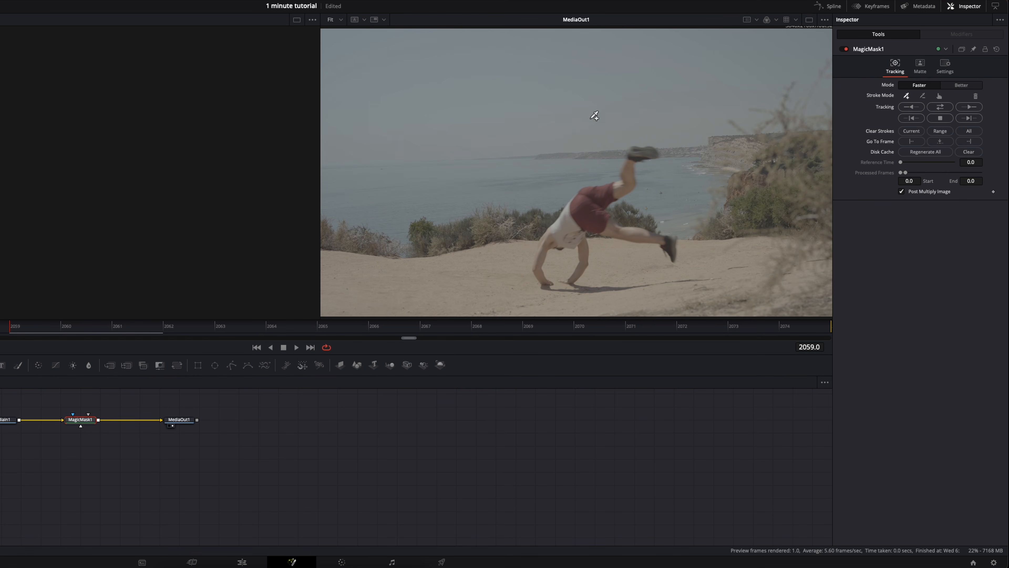
mouse_move(645, 153)
left_mouse_down()
mouse_move(627, 185)
mouse_move(573, 202)
mouse_move(547, 248)
mouse_move(579, 242)
mouse_move(577, 226)
mouse_move(594, 221)
mouse_move(672, 240)
left_mouse_up()
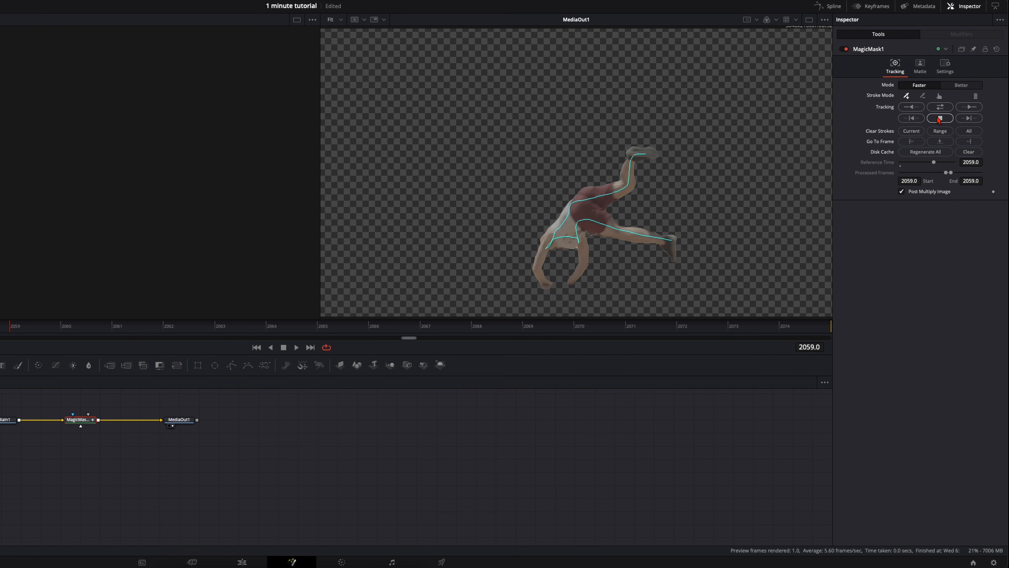
left_click(964, 85)
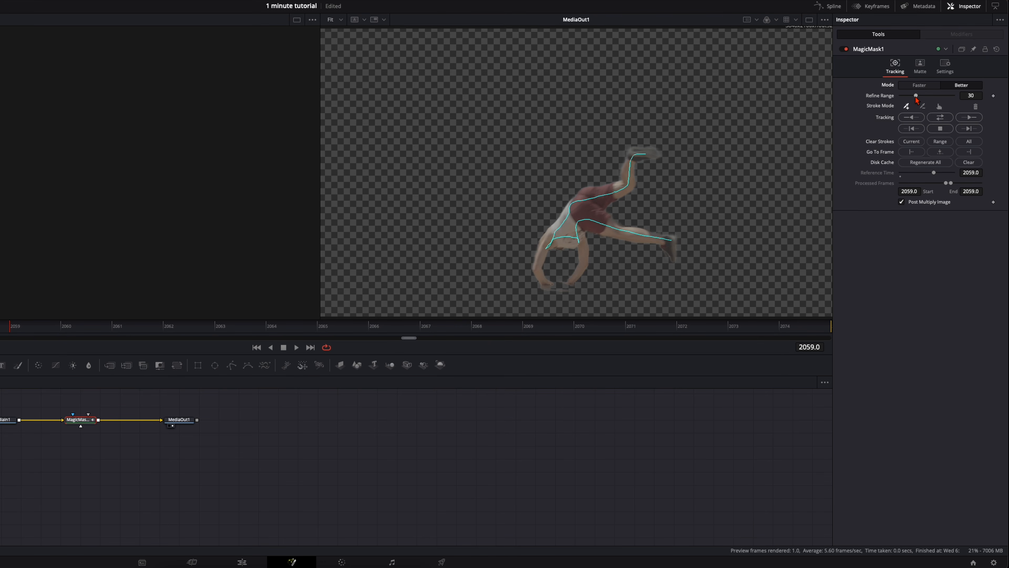
left_click_drag(918, 98, 910, 103)
left_click(940, 117)
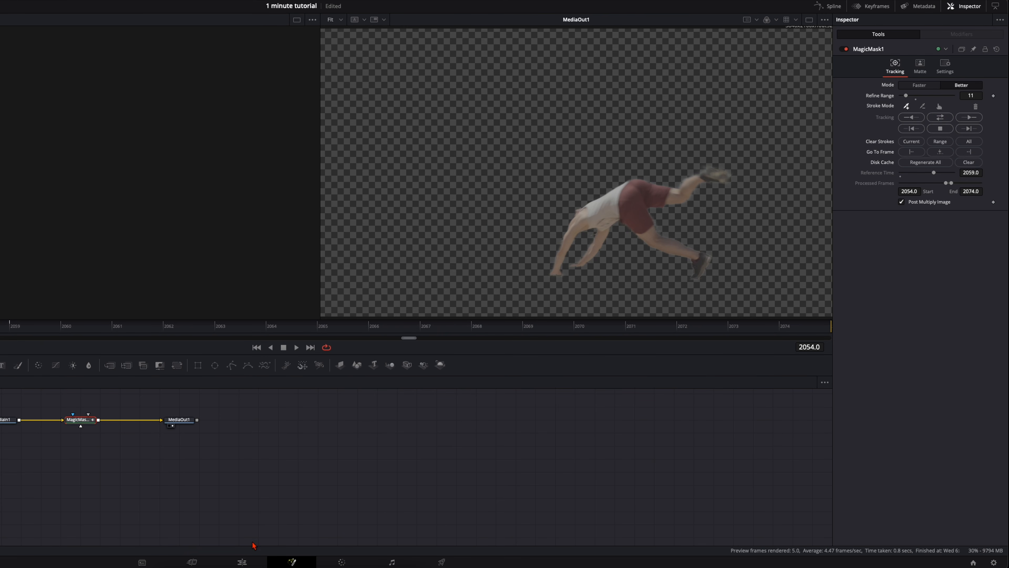
Return to the Edit page and move the masked segment to V2, aligning its end with the end of the first V1 clip.
left_click(243, 561)
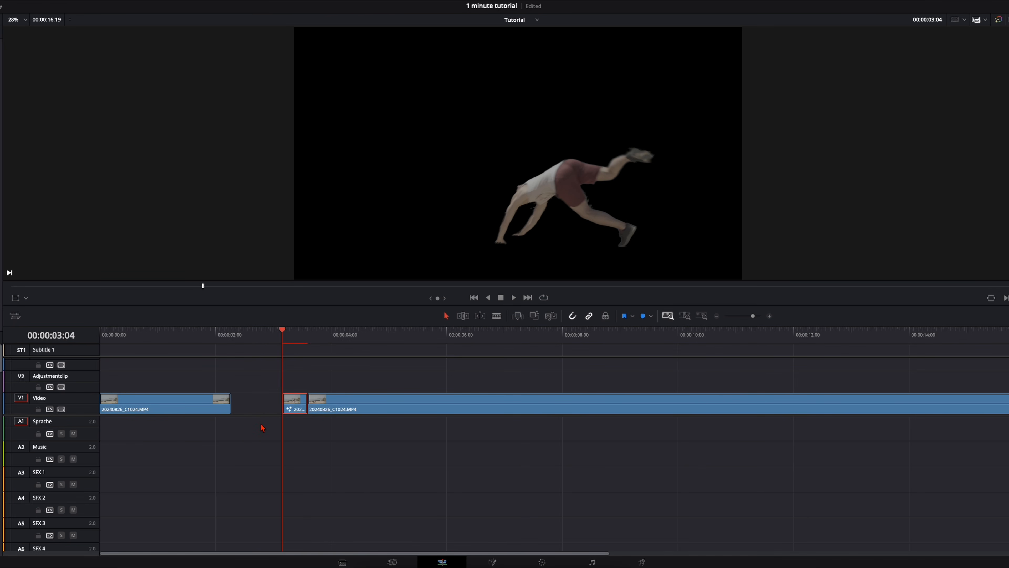
key("space")
key("space")
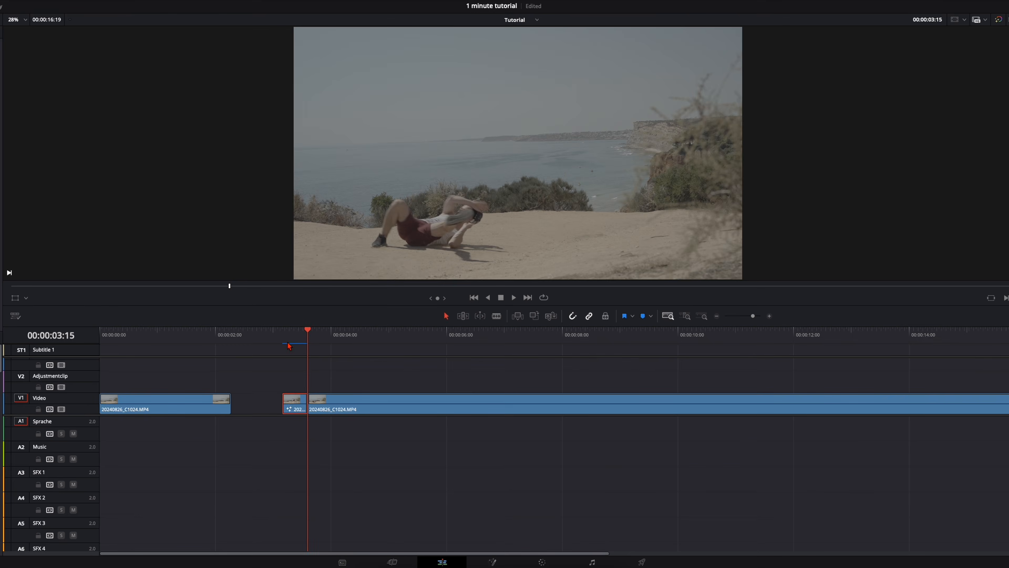
left_click(287, 341)
left_click_drag(300, 412, 227, 393)
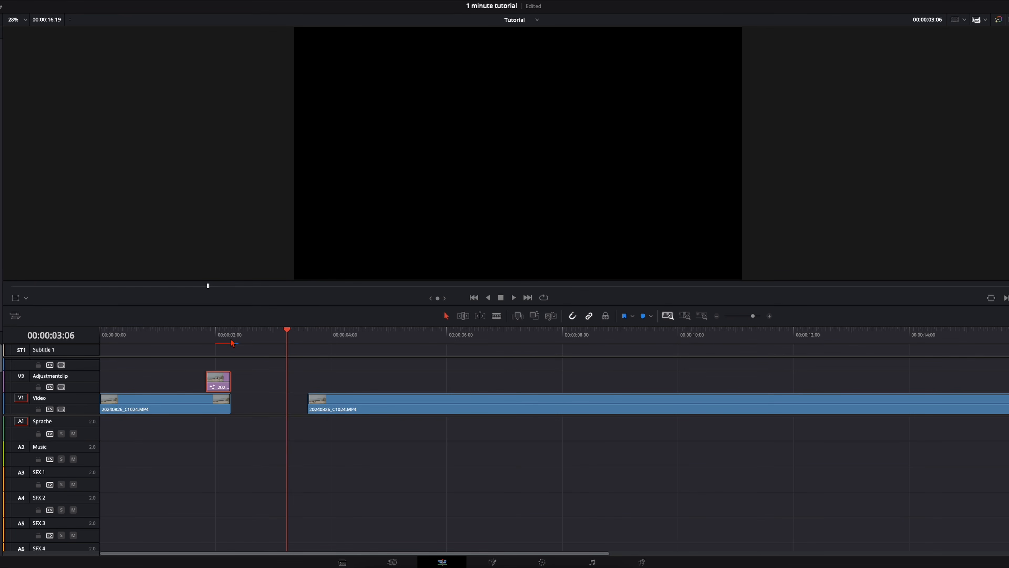
Move the remaining long V1 clip directly against the end of the first clip and play back the transition.
left_click_drag(324, 409, 248, 411)
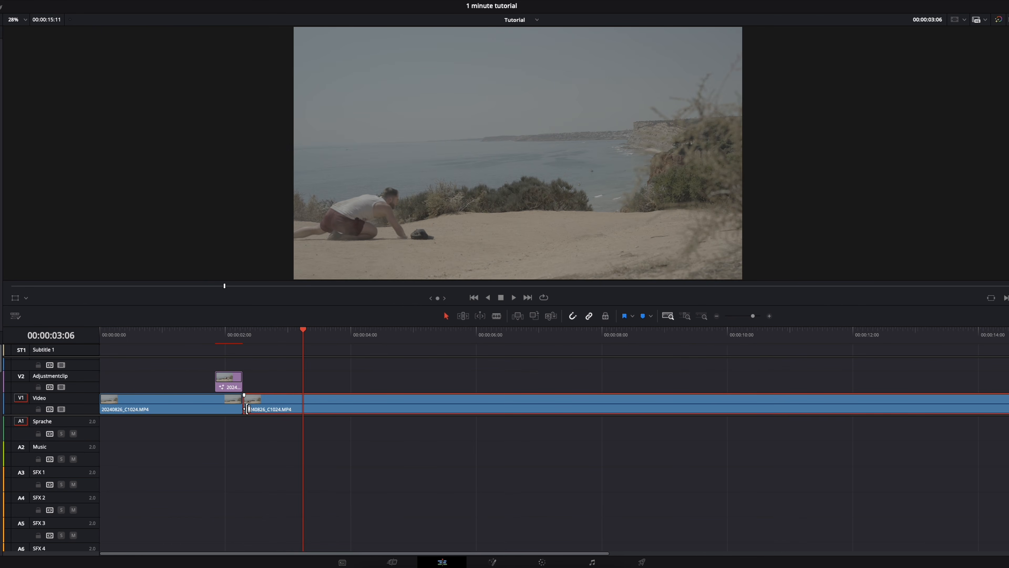
left_click(200, 337)
key("space")
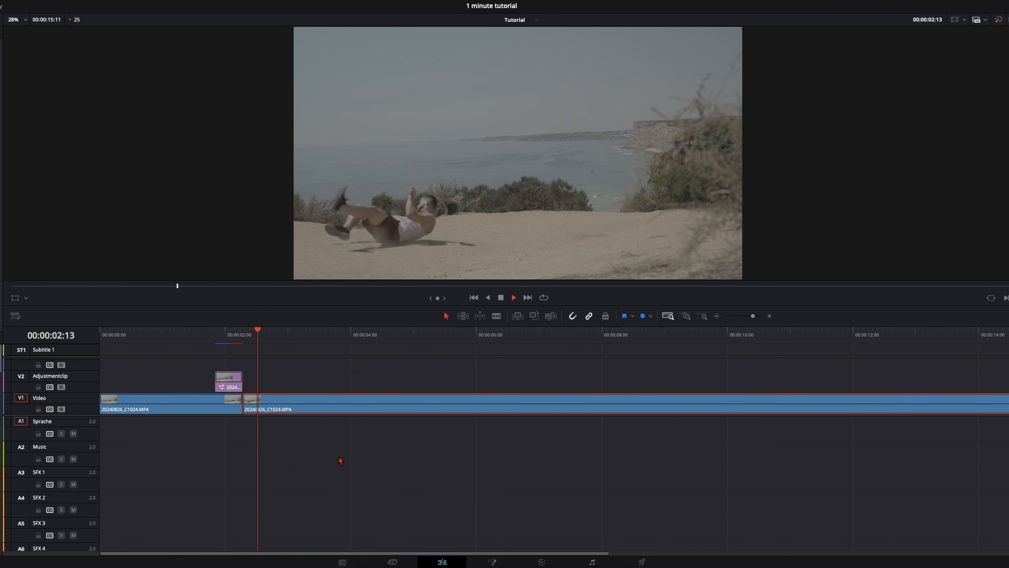
Add Transform keyframes to the masked V2 clip at its end, 00:00:02:07.
left_click(215, 337)
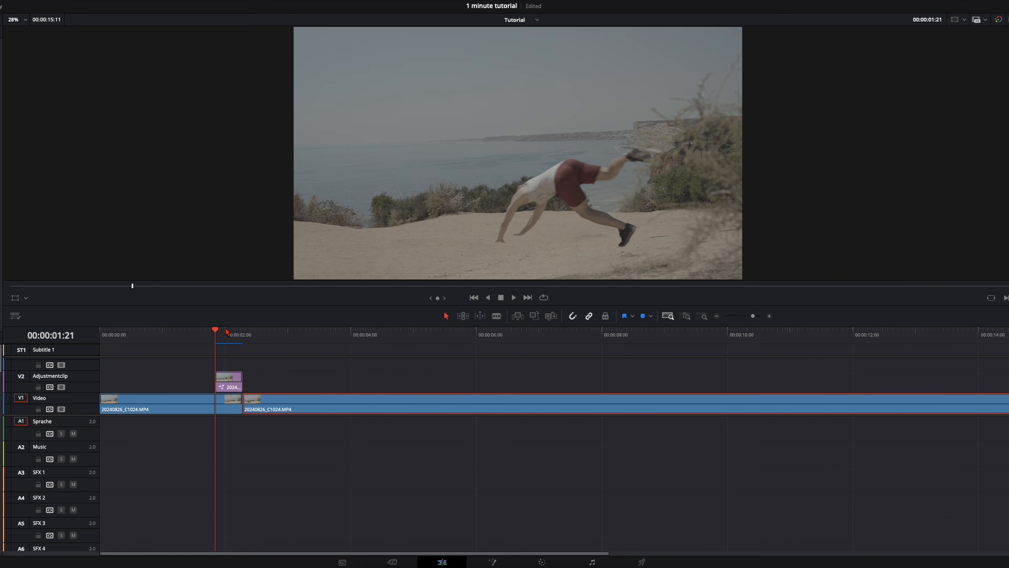
left_click(242, 340)
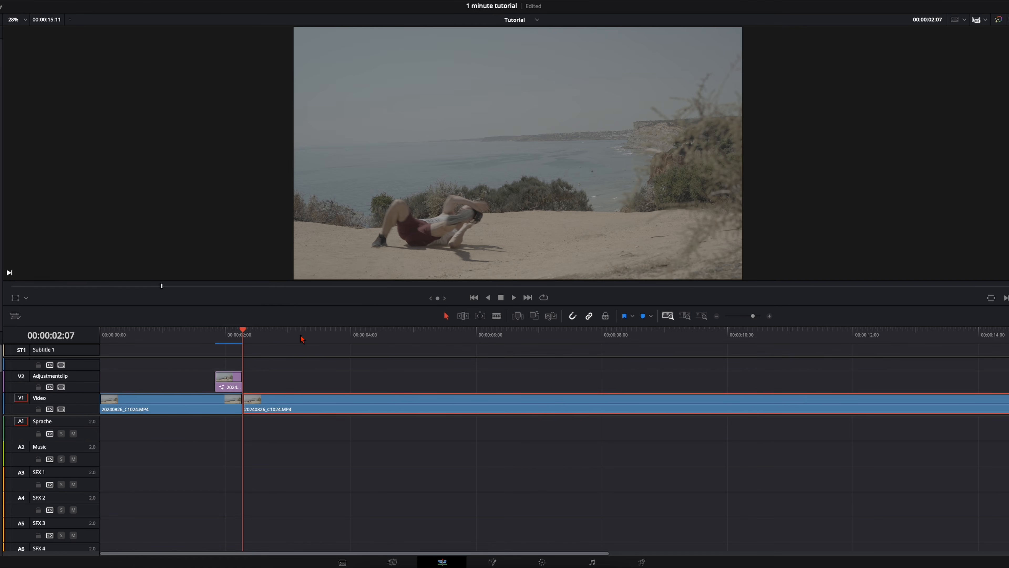
left_click(229, 382)
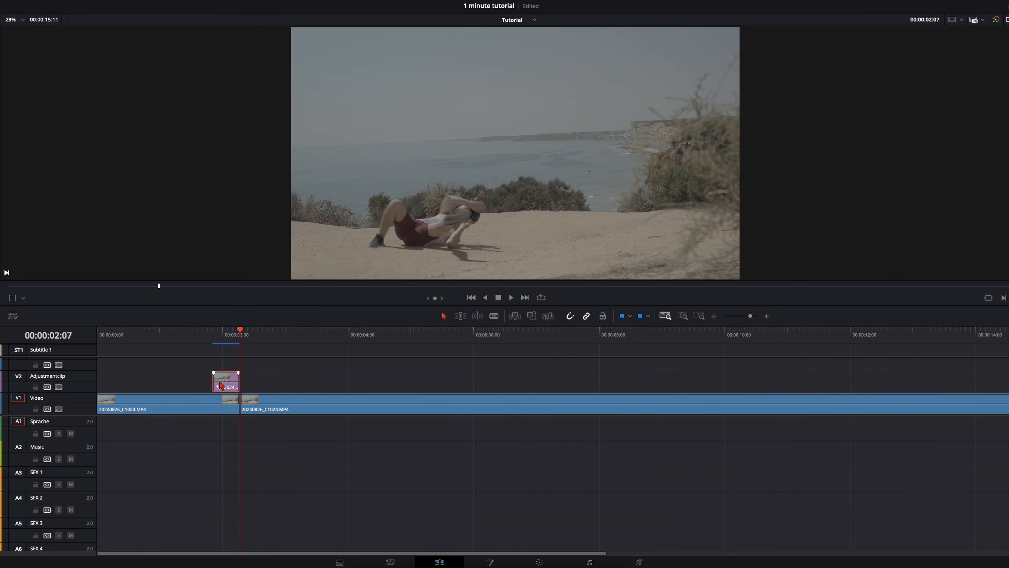
left_click(984, 54)
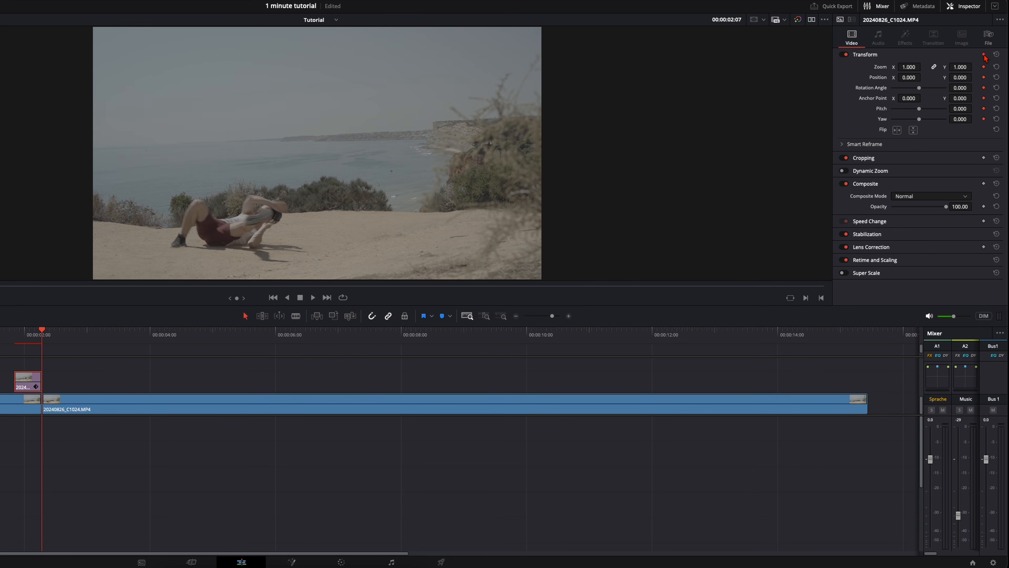
At 00:00:01:21, set the masked clip's Position Y to 2003 and Rotation Angle to 27.6, shift its Position X, and play the result.
left_click(15, 337)
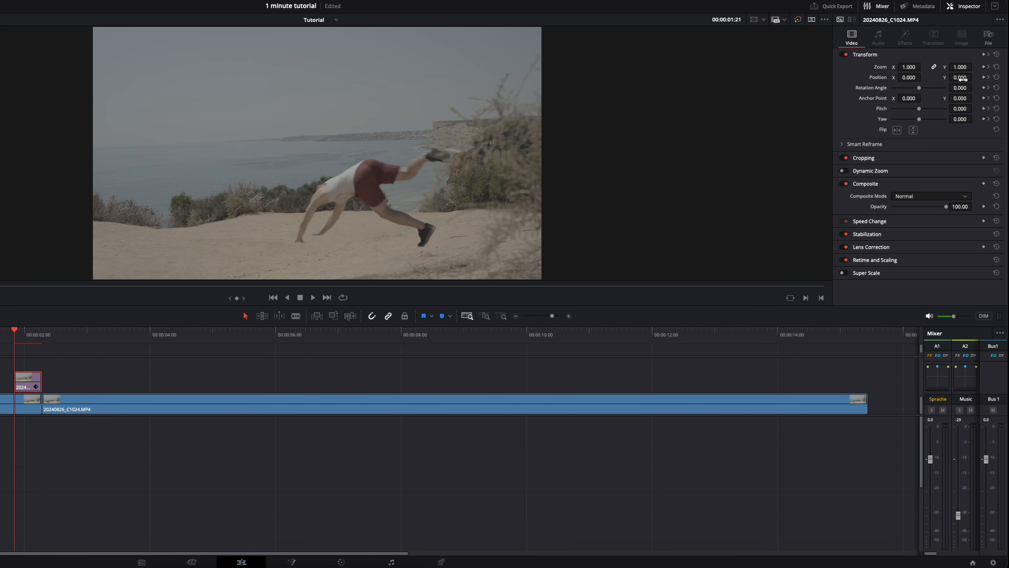
left_click_drag(960, 79, 633, 279)
left_click_drag(964, 89, 359, 294)
left_click_drag(909, 78, 161, 408)
left_click(2, 335)
key("space")
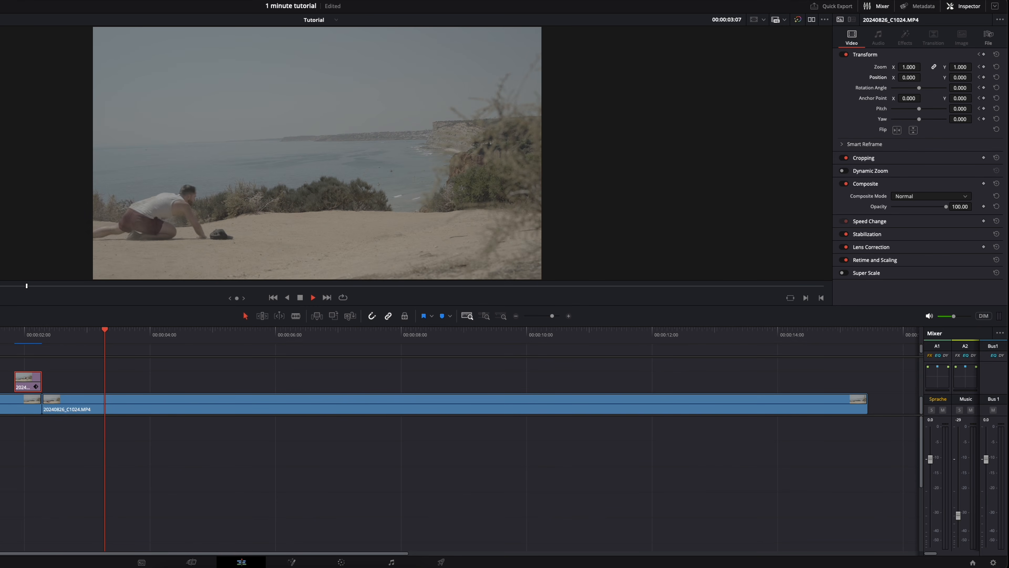
Set the masked clip's Position X to 1029 at 00:00:01:21 and replay the fall-in animation.
left_click(1, 335)
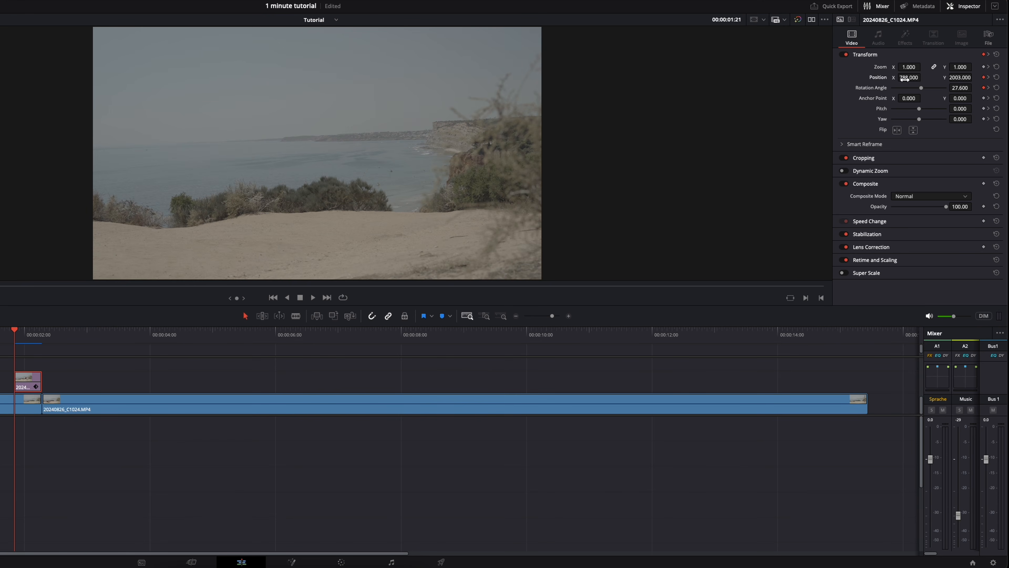
left_click(906, 79)
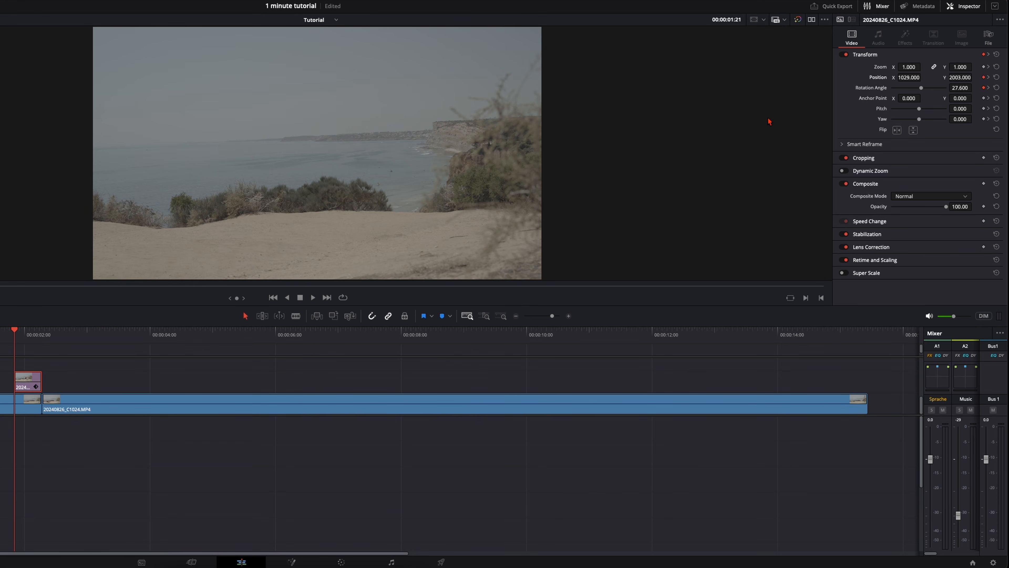
key("space")
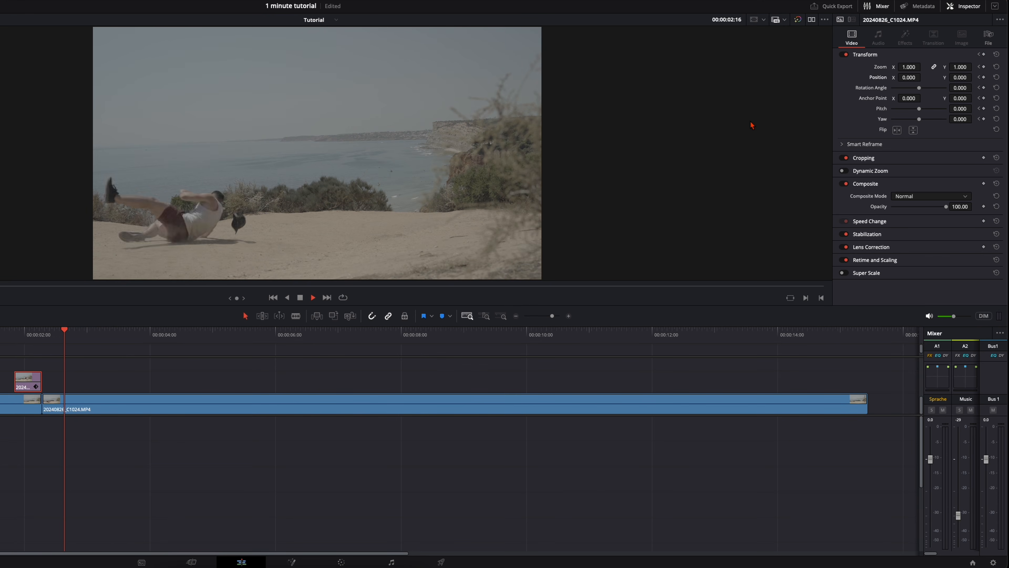
key("space")
left_click(1, 334)
key("space")
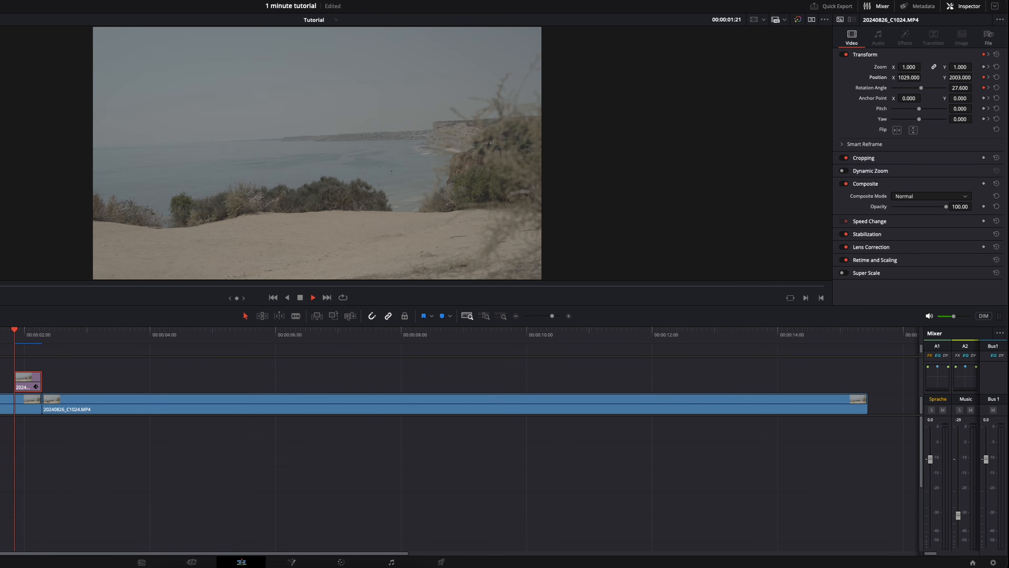
key("space")
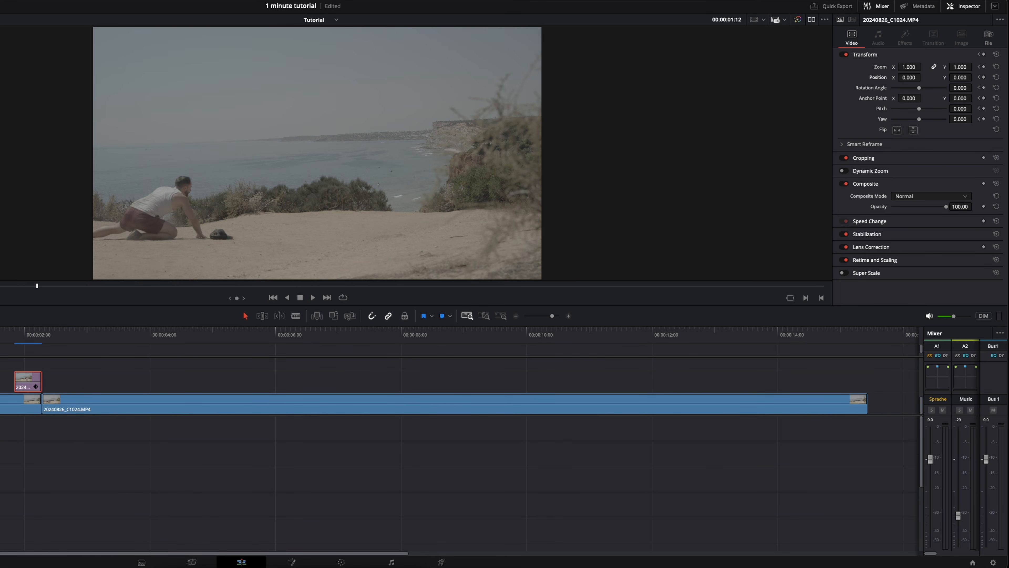
left_click(1, 336)
key("space")
left_click(3, 336)
left_click(4, 340)
key("space")
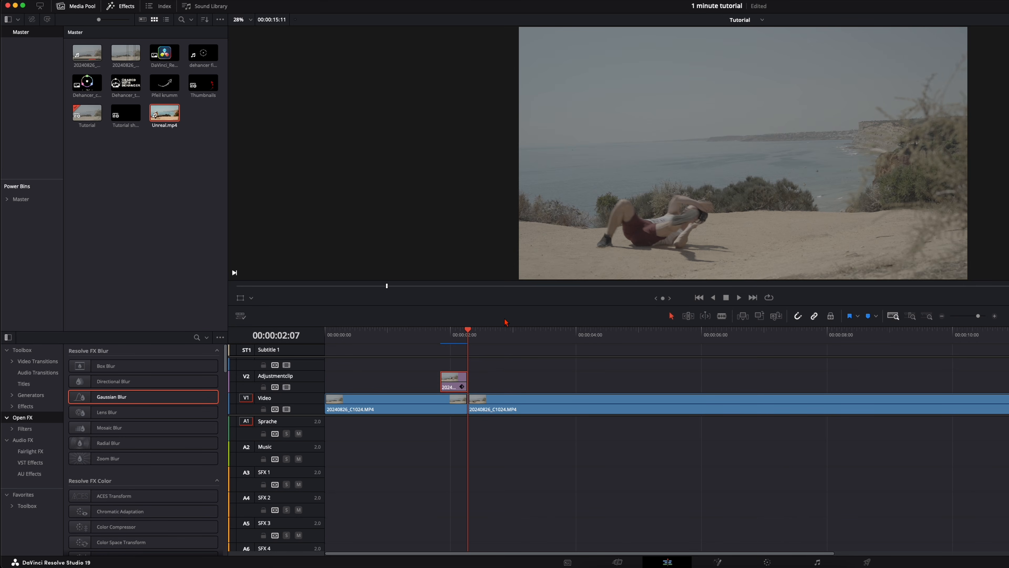
Place an Adjustment Clip on track V3, starting at 00:00:02:07 where the masked V2 clip ends.
left_click_drag(503, 326, 502, 259)
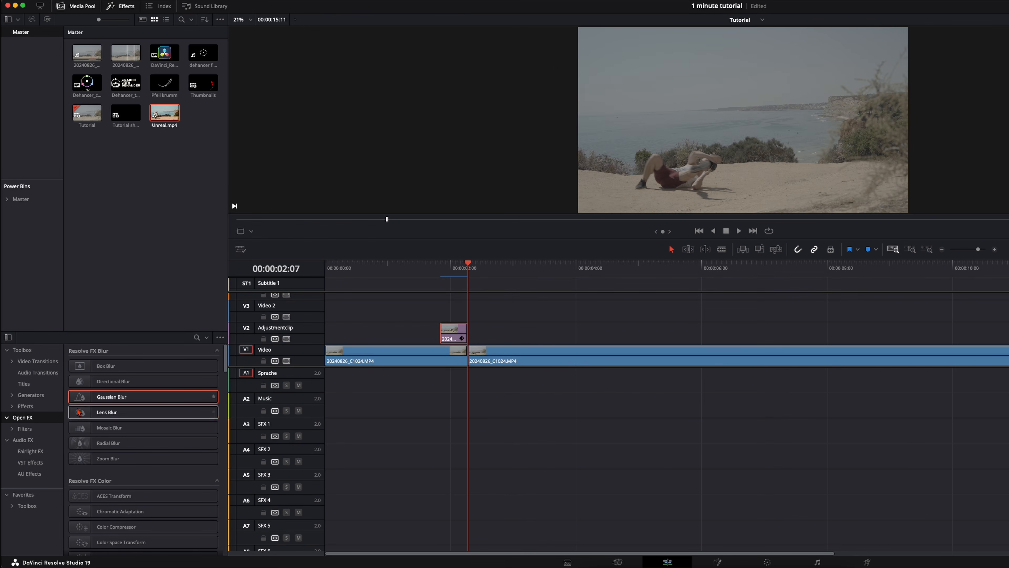
left_click(25, 406)
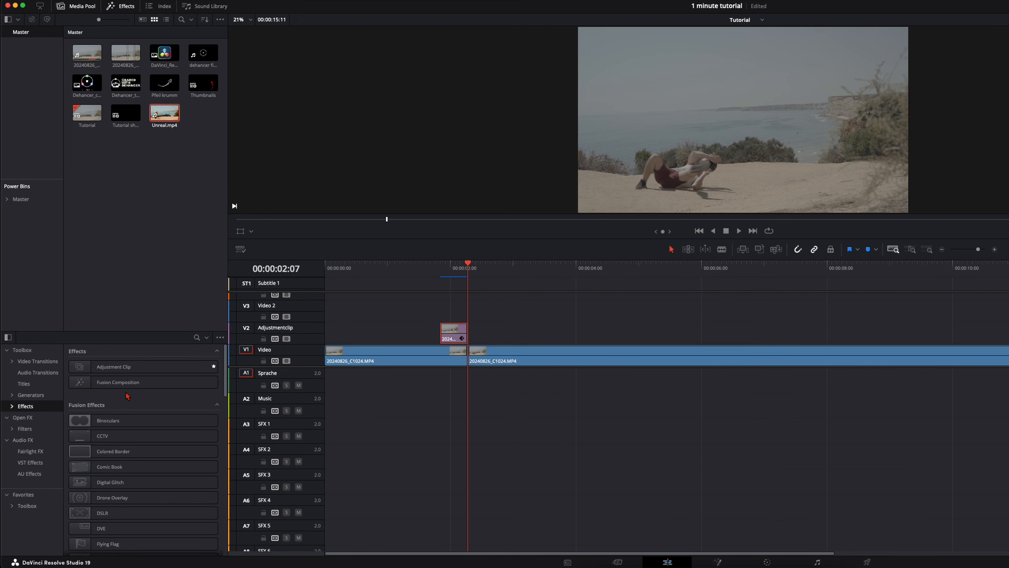
left_click_drag(128, 374, 478, 311)
Trim the end of the V3 adjustment clip back to 00:00:02:18.
key("Right")
key("Right")
key("Right")
key("Right")
key("Right")
key("Right")
key("Right")
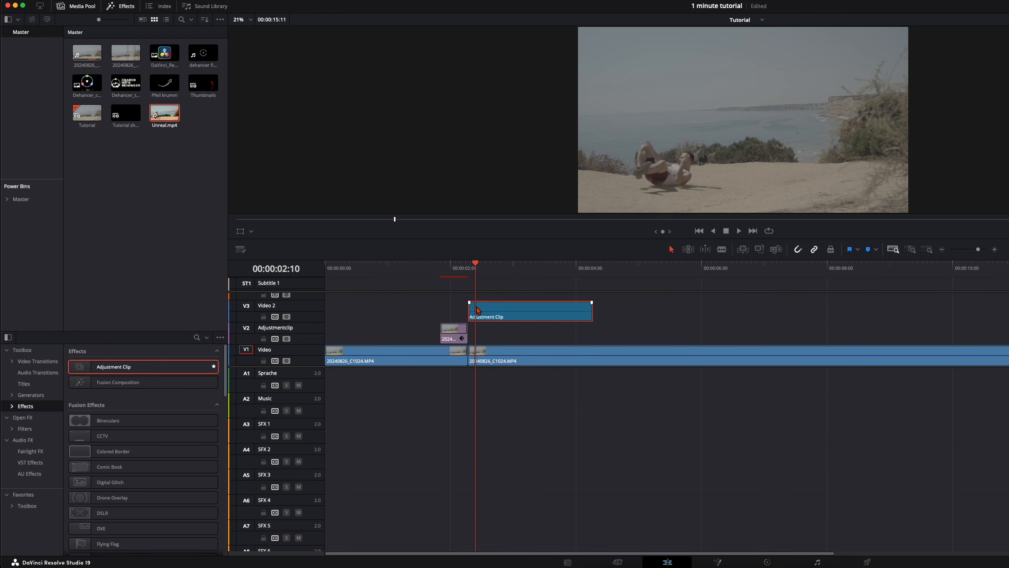
key("Right")
key("Right")
key("Right")
key("Right")
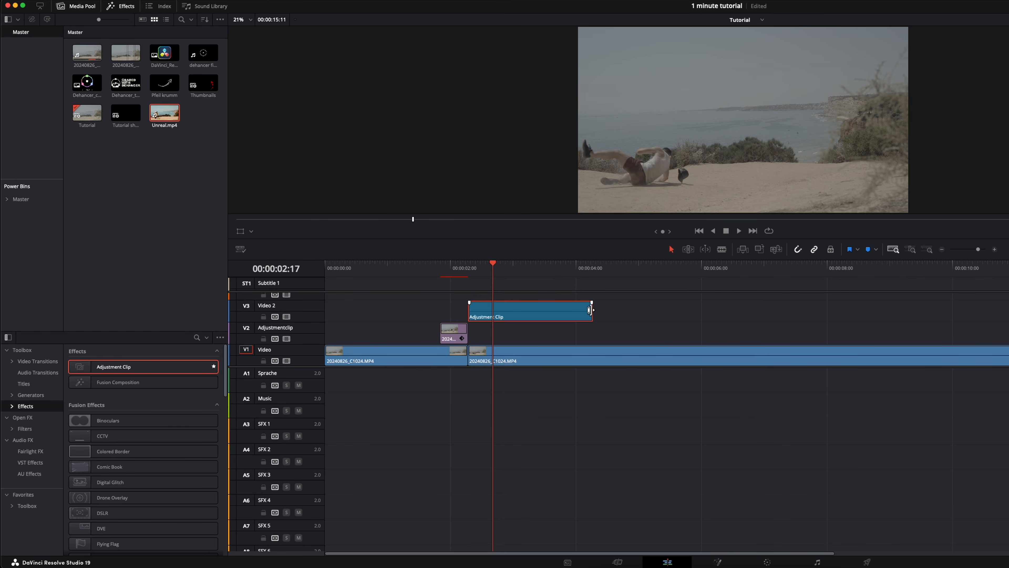
left_click_drag(591, 318, 496, 326)
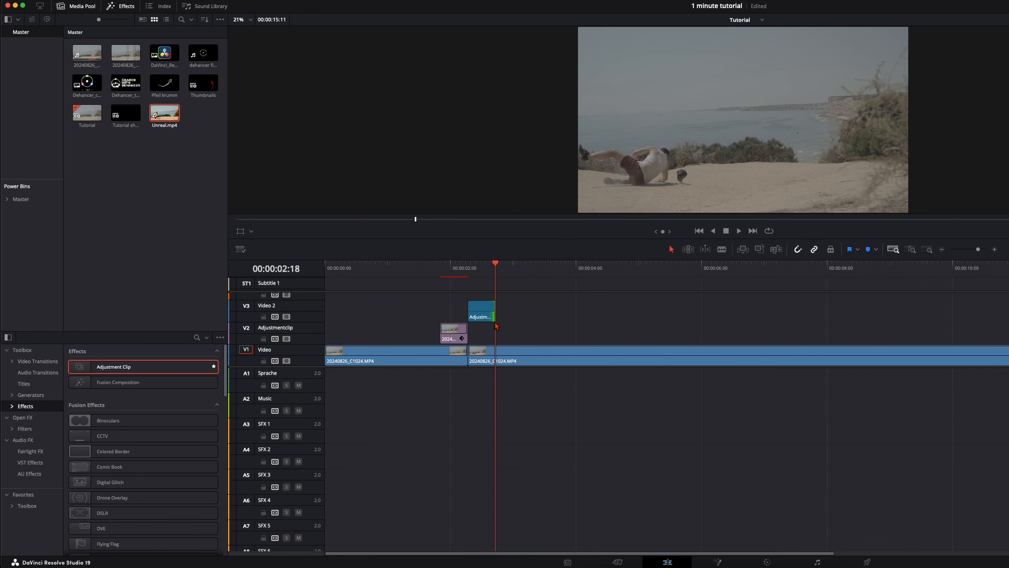
Apply the Camera Shake effect to the adjustment clip on V3.
left_click(481, 270)
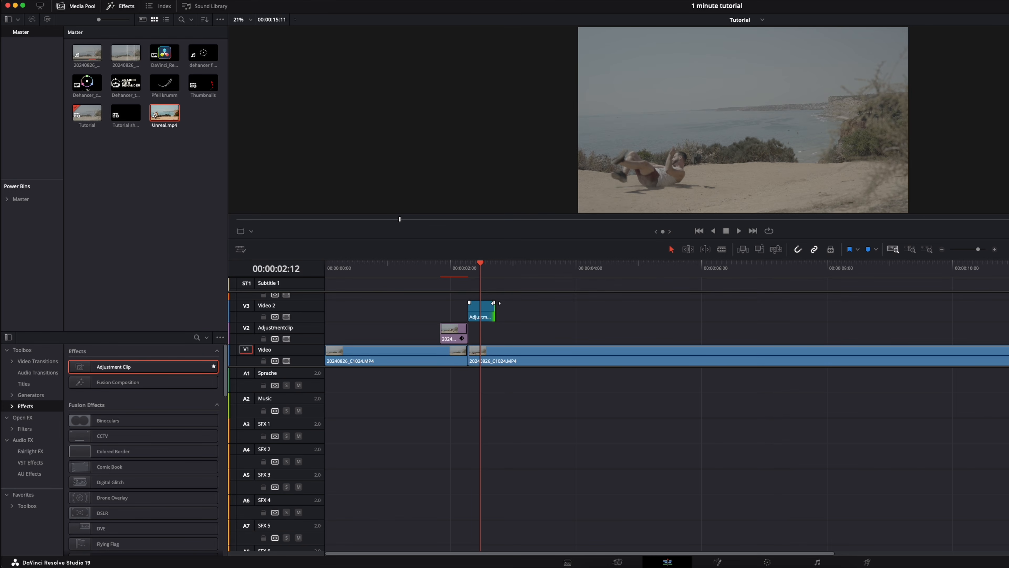
left_click(22, 417)
scroll(107, 442, "down", 5)
scroll(106, 441, "down", 4)
left_click_drag(115, 395, 482, 312)
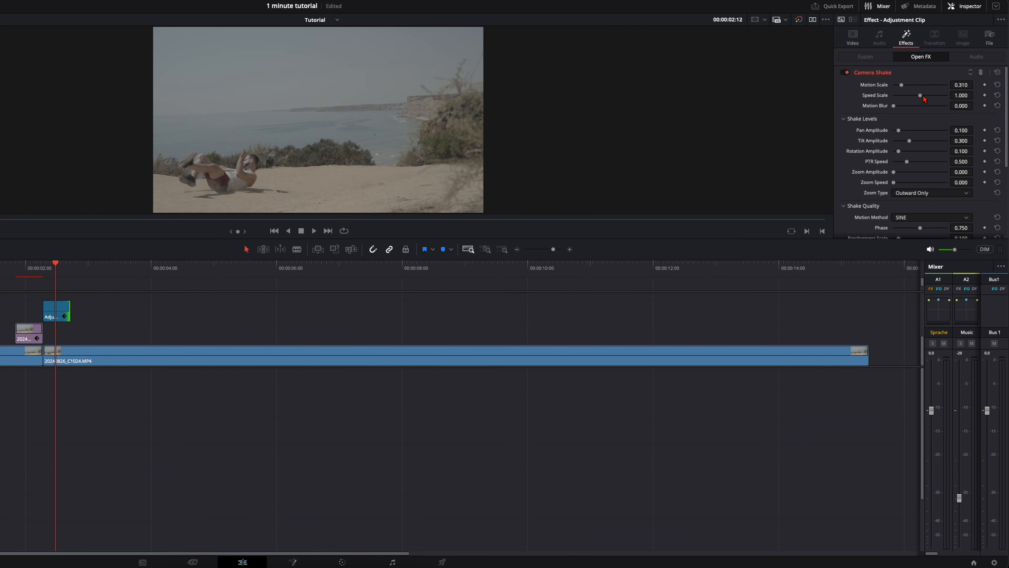
Set the Camera Shake's Motion Blur to 1.000, Pan Amplitude to 0.457, Tilt Amplitude to 0.442, Rotation Amplitude to 0.426 and PTR Speed to 0.884.
left_click_drag(894, 106, 947, 106)
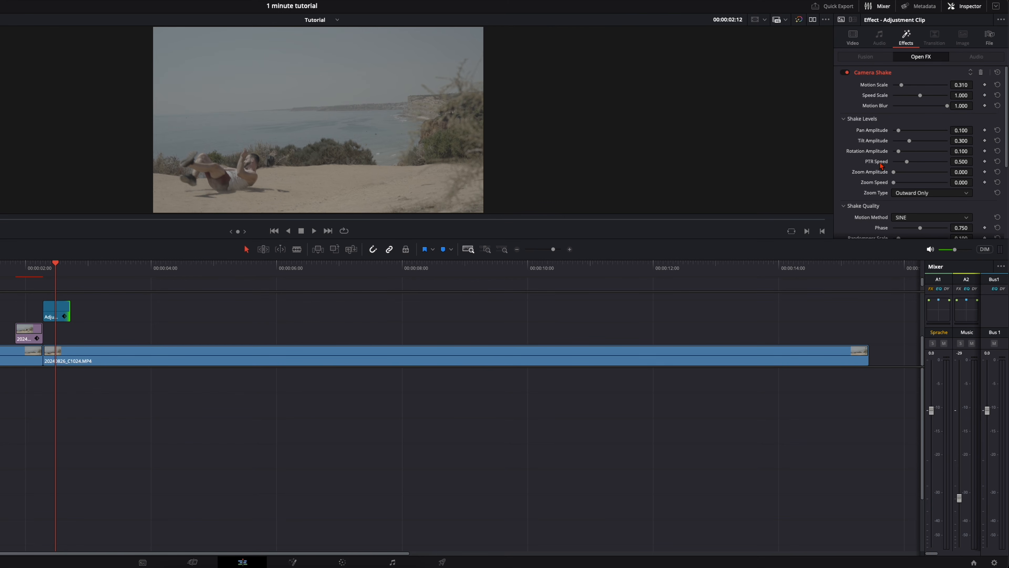
left_click(918, 130)
left_click(918, 141)
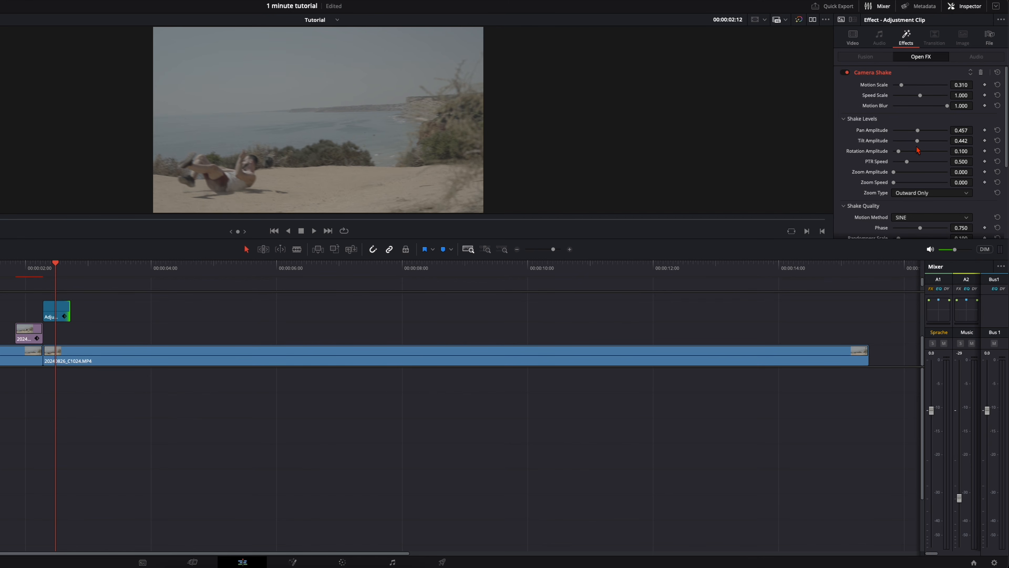
left_click(918, 162)
Play back and scrub through the shaking section under the adjustment clip.
left_click(62, 311)
key("Up")
key("Up")
key("space")
left_click_drag(64, 266, 68, 271)
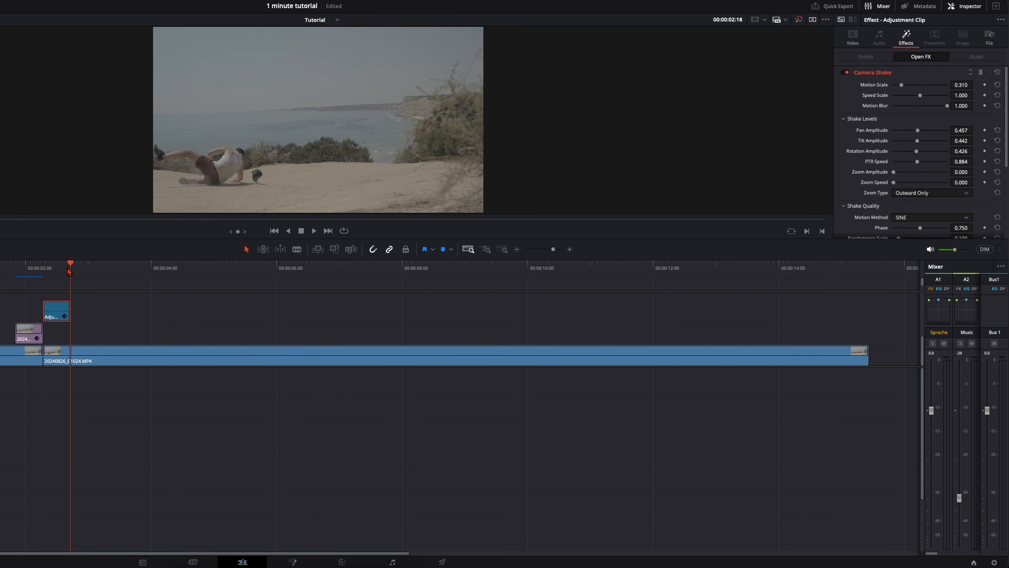
left_click_drag(68, 269, 52, 271)
Set the Camera Shake's Border Type to Reflect and Zoom to Crop to 0.000.
scroll(920, 175, "down", 5)
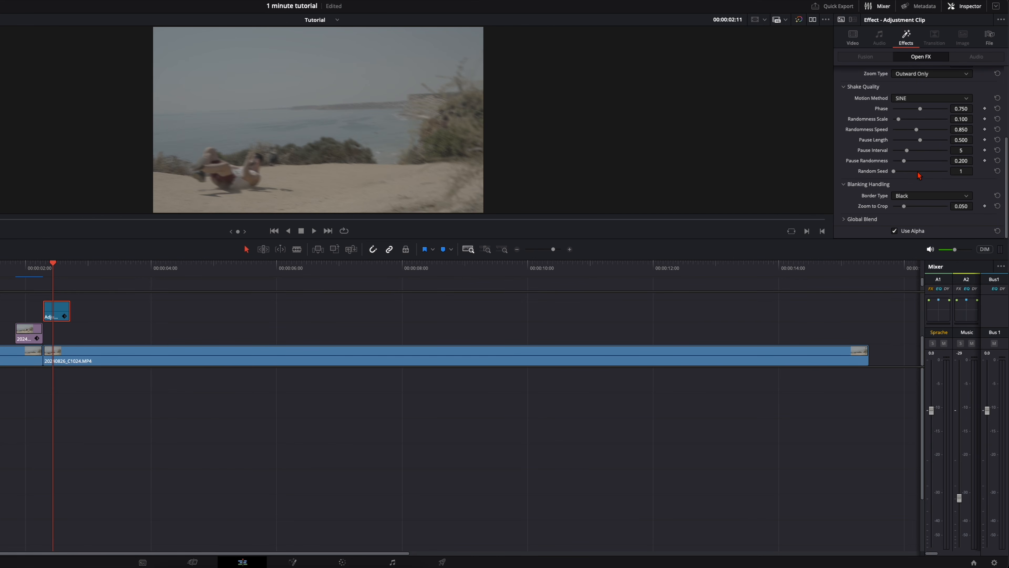
left_click(903, 197)
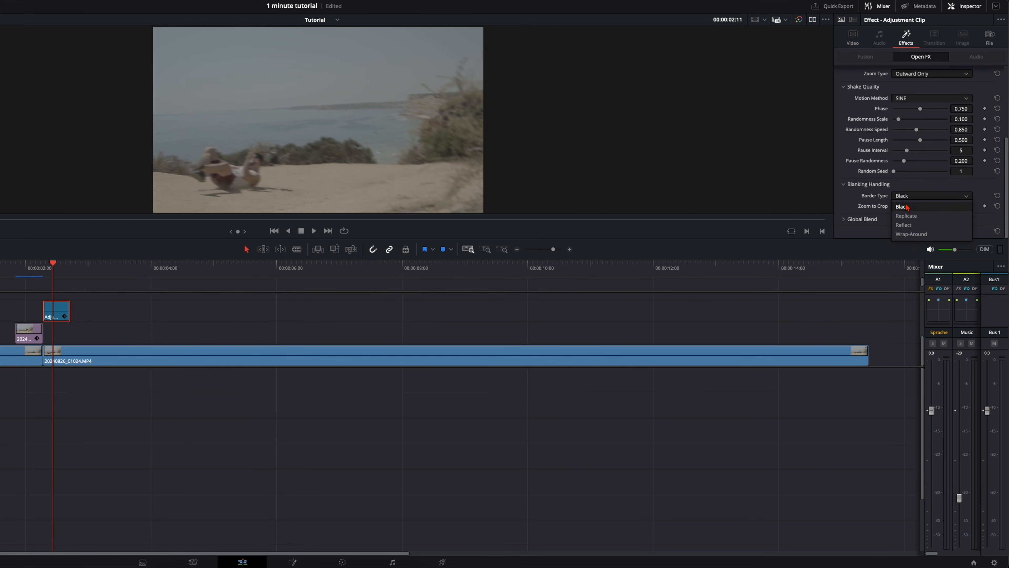
left_click(910, 226)
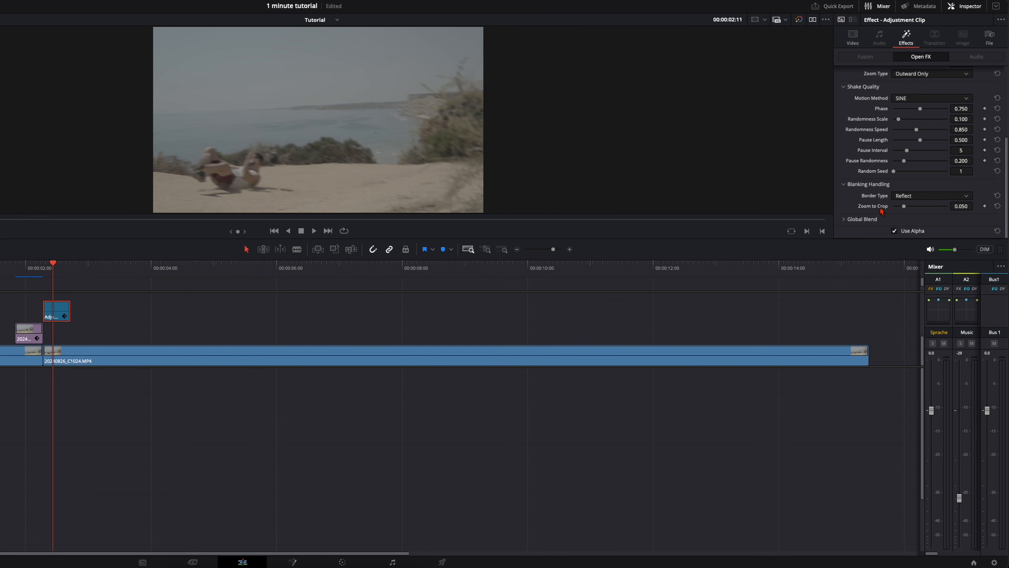
left_click_drag(905, 210, 860, 210)
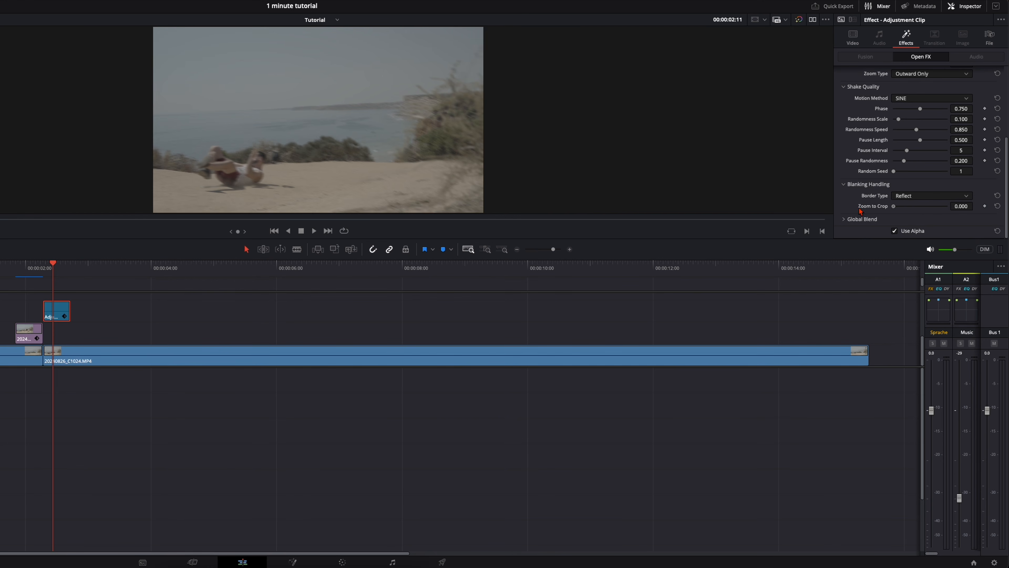
Switch the Camera Shake's Border Type to Black for comparison and return it to Reflect.
left_click(905, 199)
left_click(907, 208)
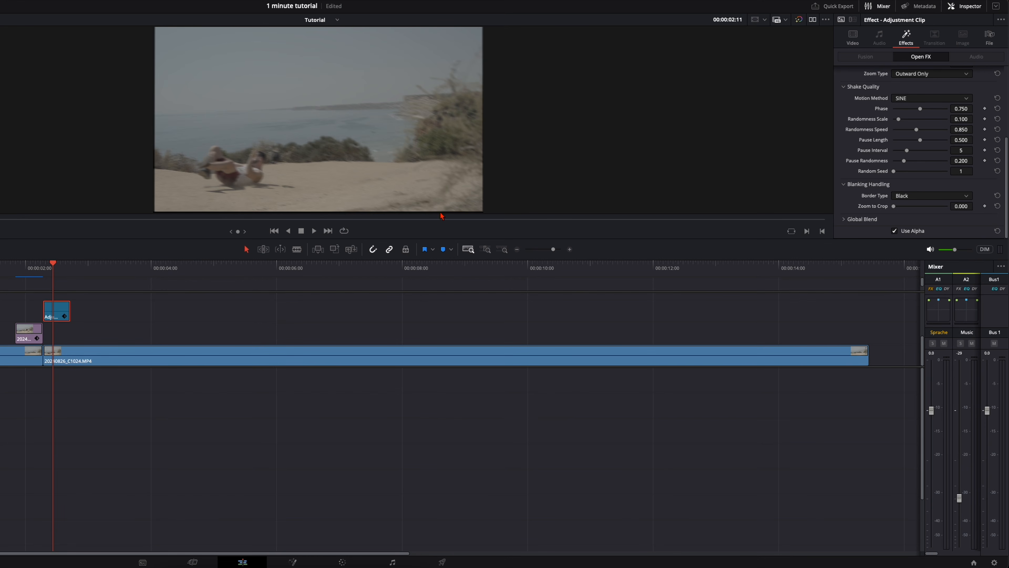
left_click(917, 198)
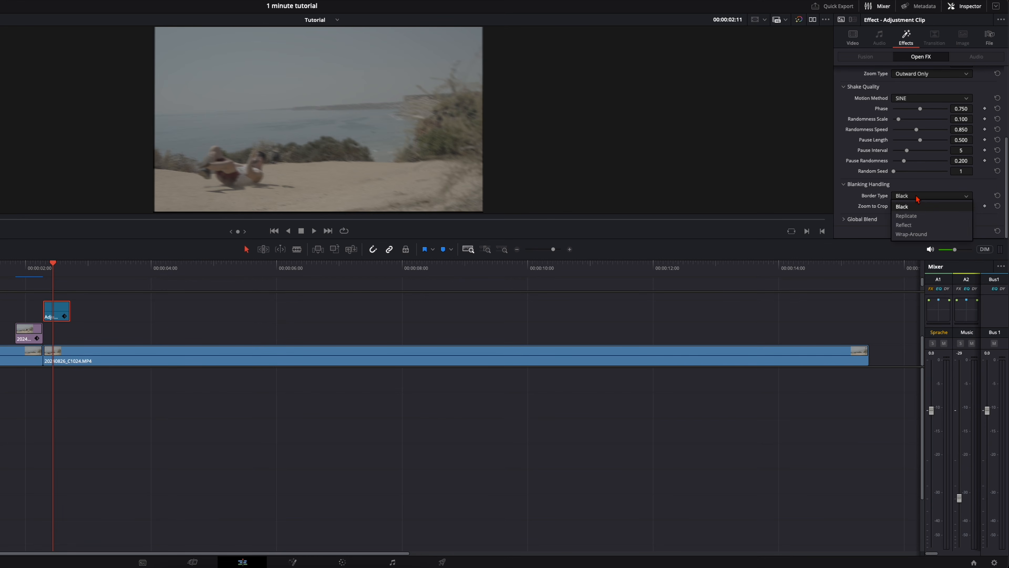
left_click(912, 229)
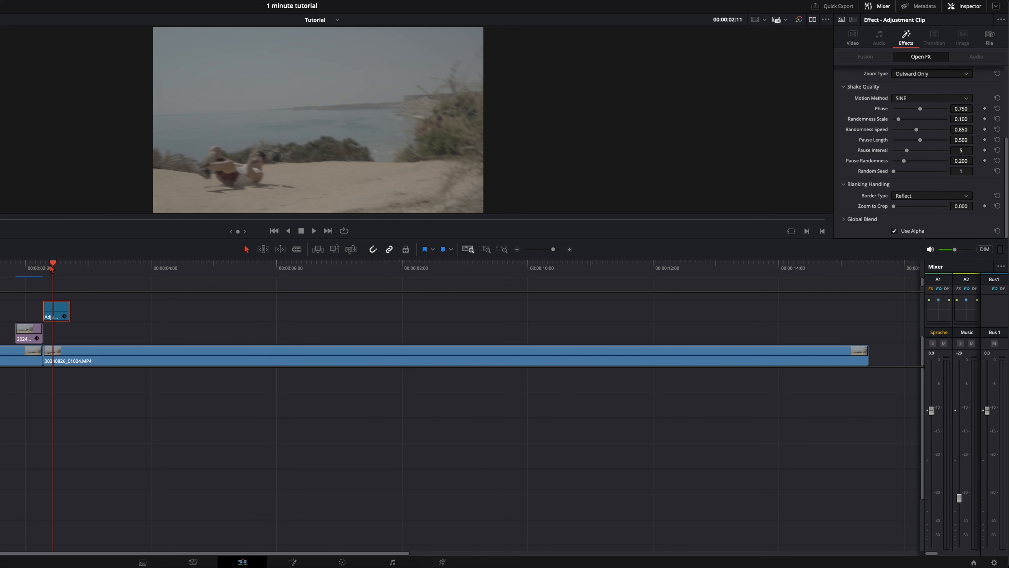
Play back the fall and impact shake from just before the masked clip.
left_click(3, 269)
key("space")
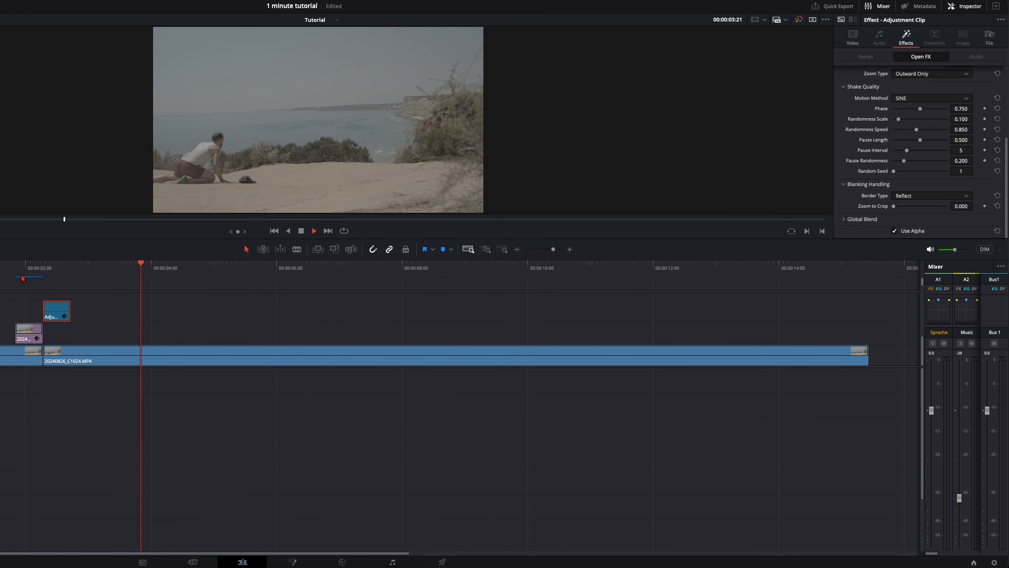
left_click(11, 268)
key("space")
key("space")
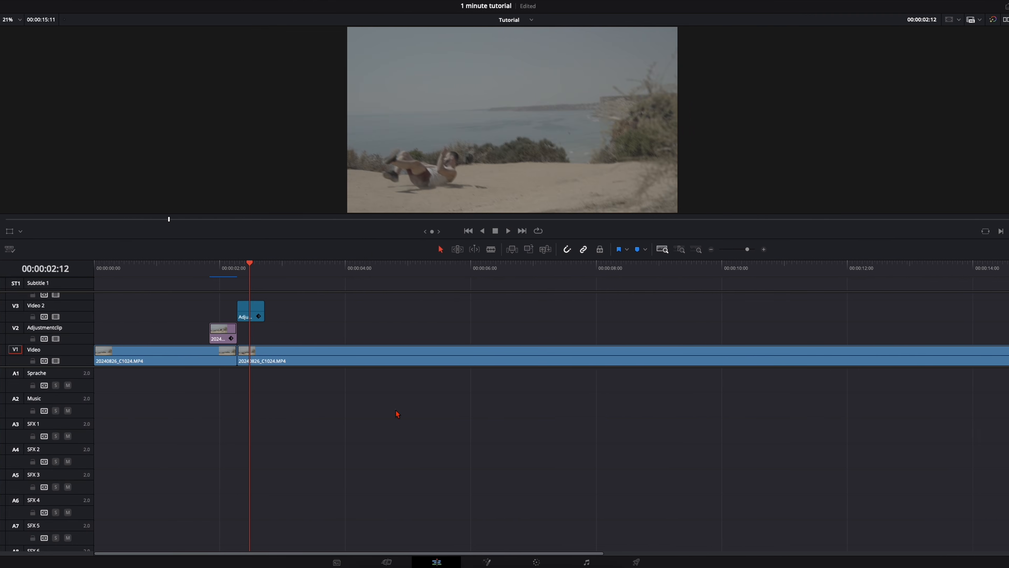
Color grade the footage with warm sand and teal sky and sea tones, and return to the edit timeline.
left_click(568, 562)
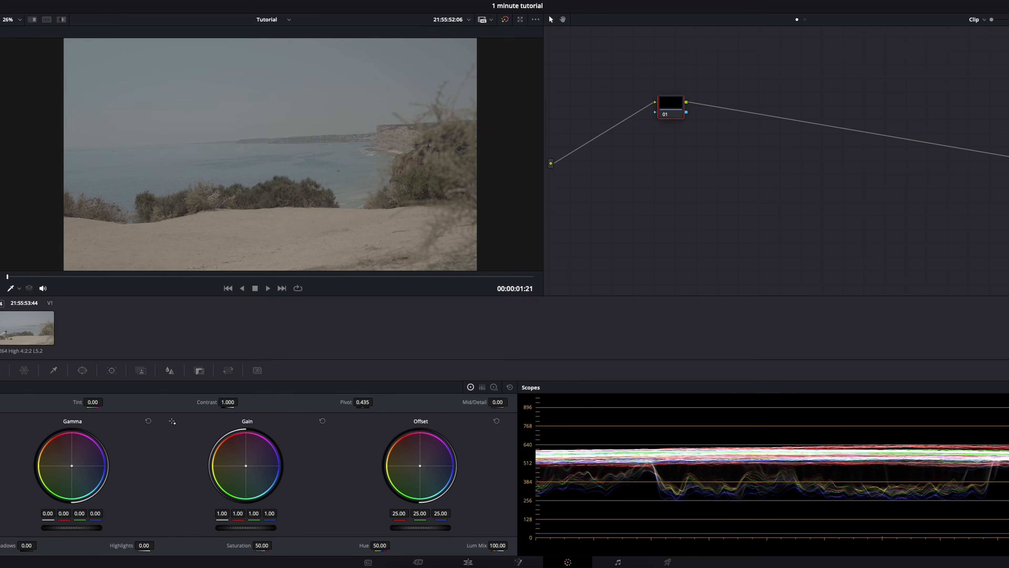
left_click(36, 332)
key("shift+4")
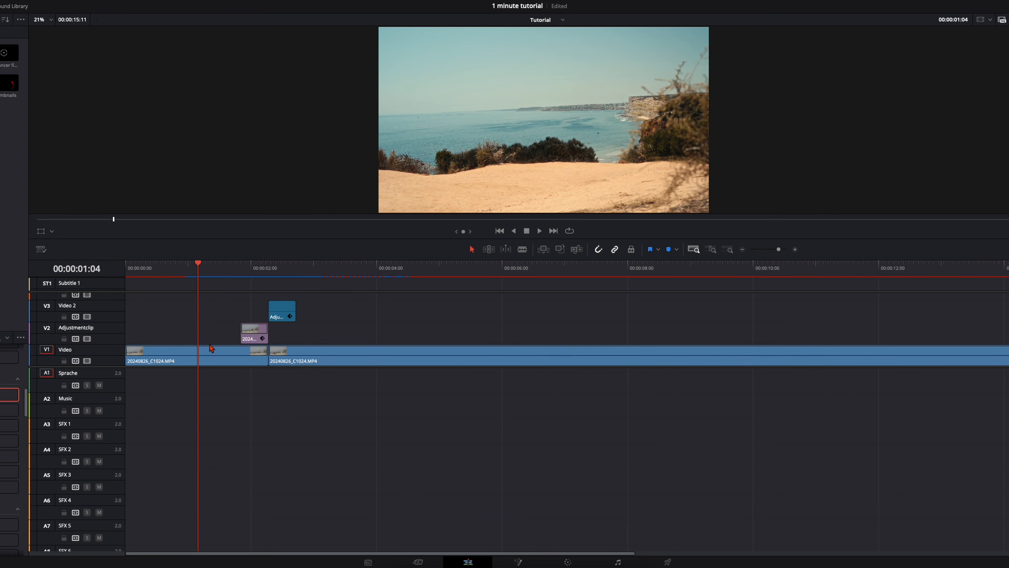
Play through the graded fall and park the playhead at the impact, 00:00:02:07.
key("space")
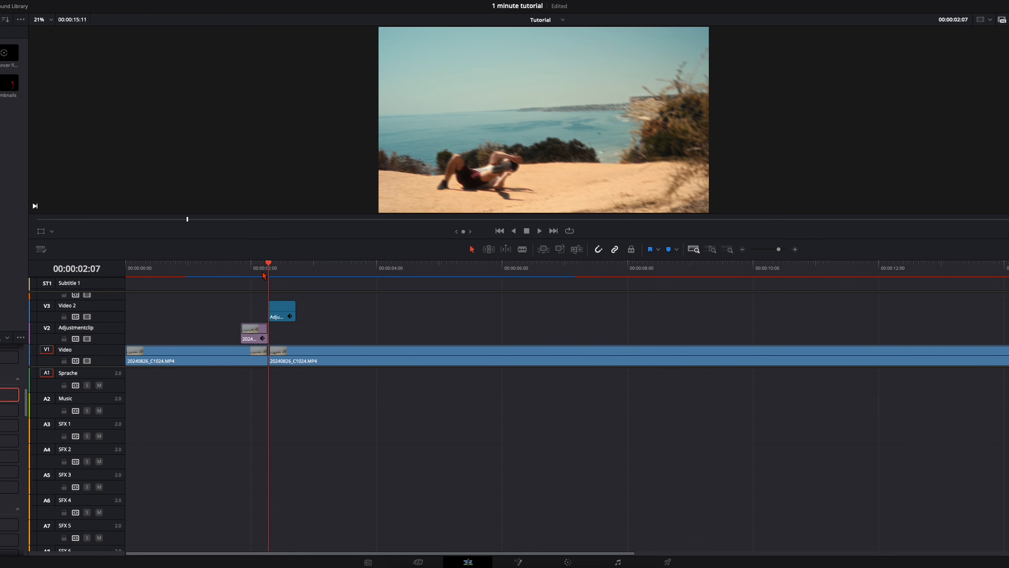
left_click(250, 266)
left_click(313, 270)
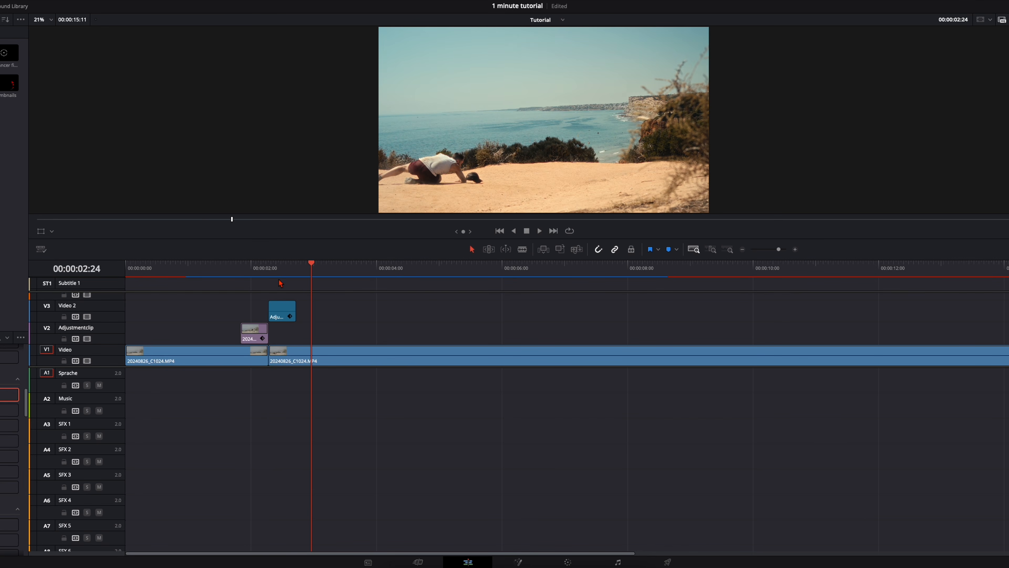
left_click(273, 267)
left_click(269, 268)
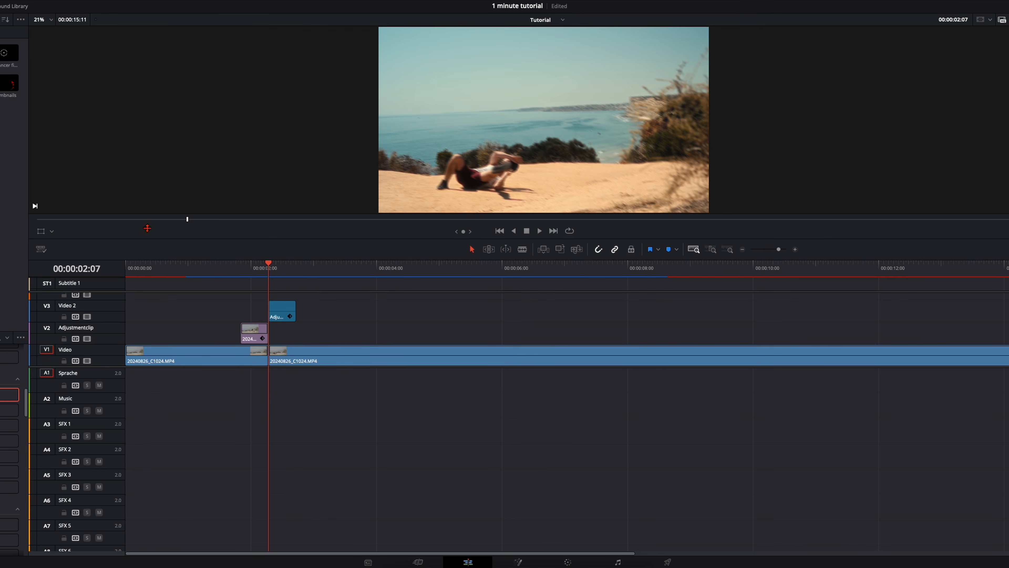
Open the Epidemic Sound integration and search its sound effects for "whoosh impact".
left_click(133, 1)
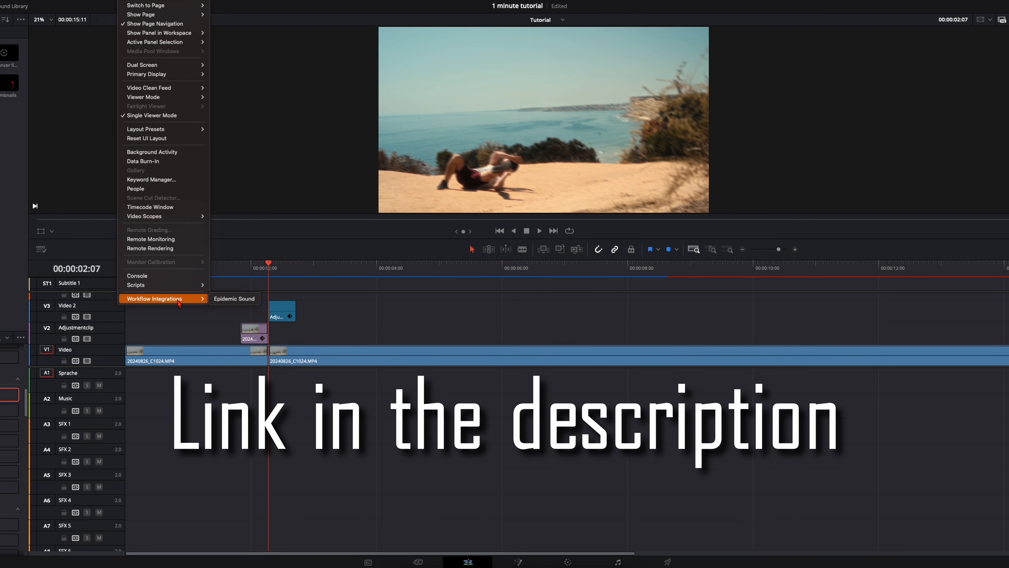
left_click(220, 301)
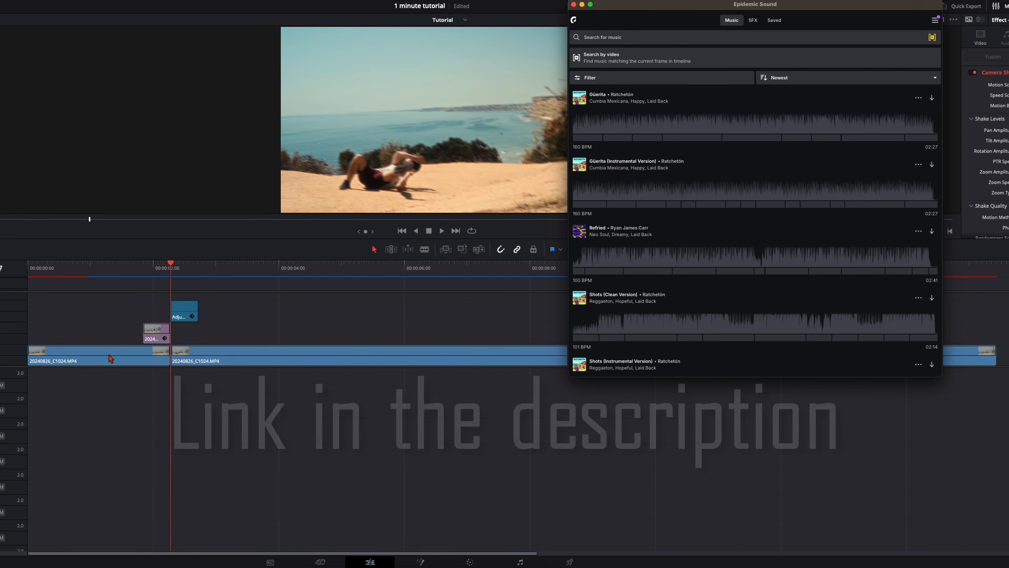
left_click(755, 27)
left_click(667, 40)
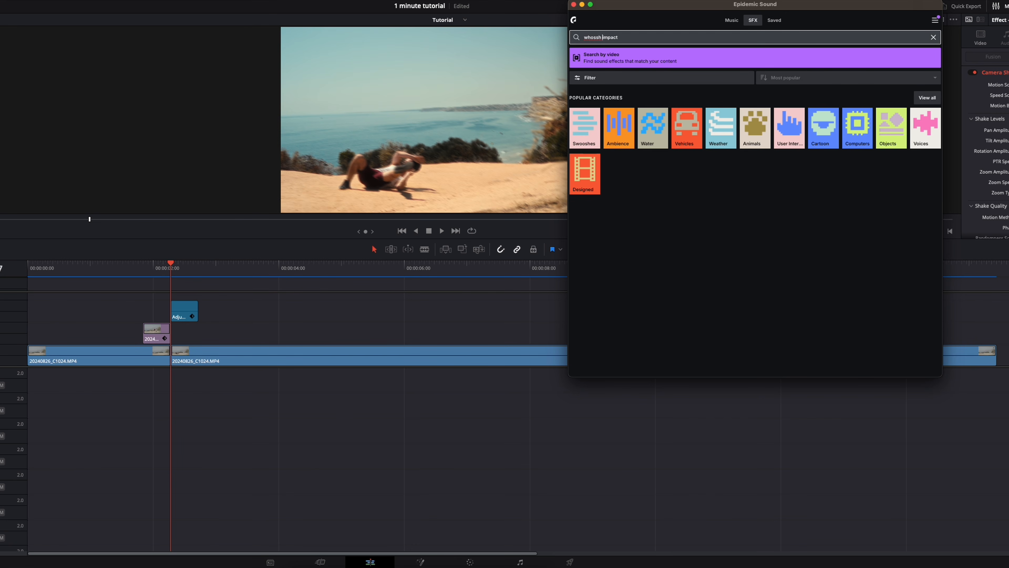
key("Return")
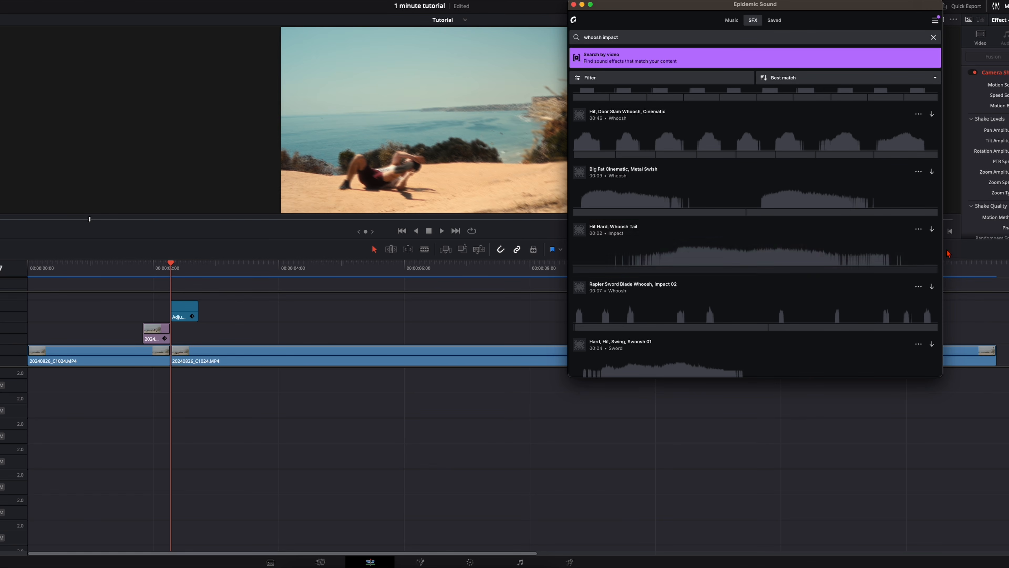
Download "Hit Hard, Whoosh Tail", place it on the SFX 1 track across the impact, and play back the result.
left_click(932, 228)
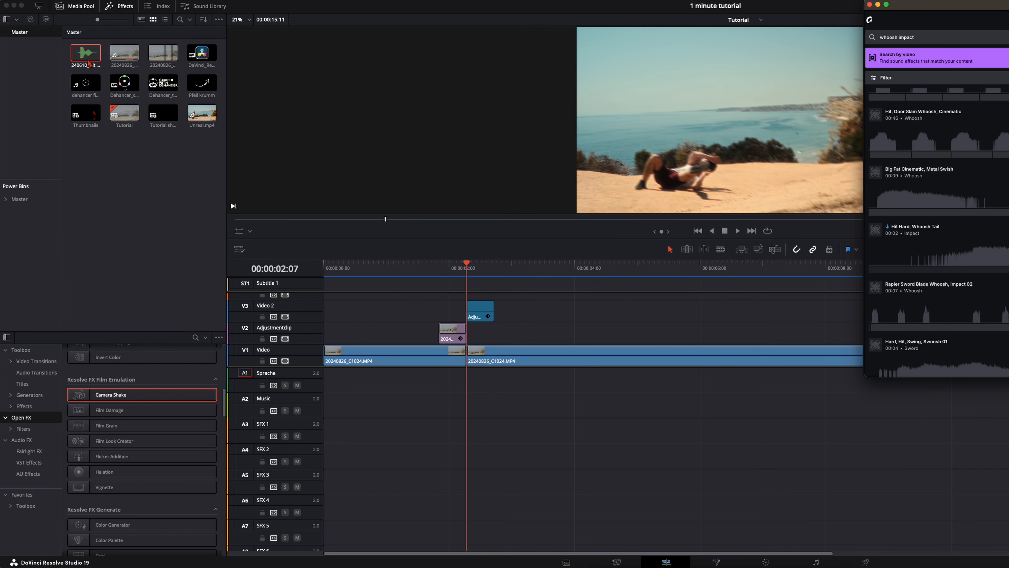
left_click_drag(88, 63, 427, 425)
left_click(417, 272)
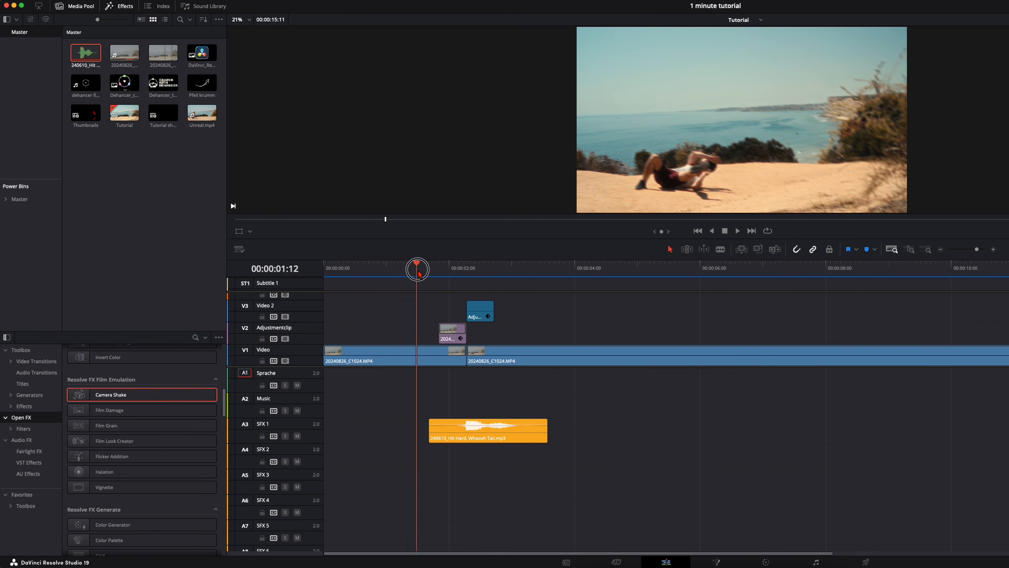
key("space")
key("space")
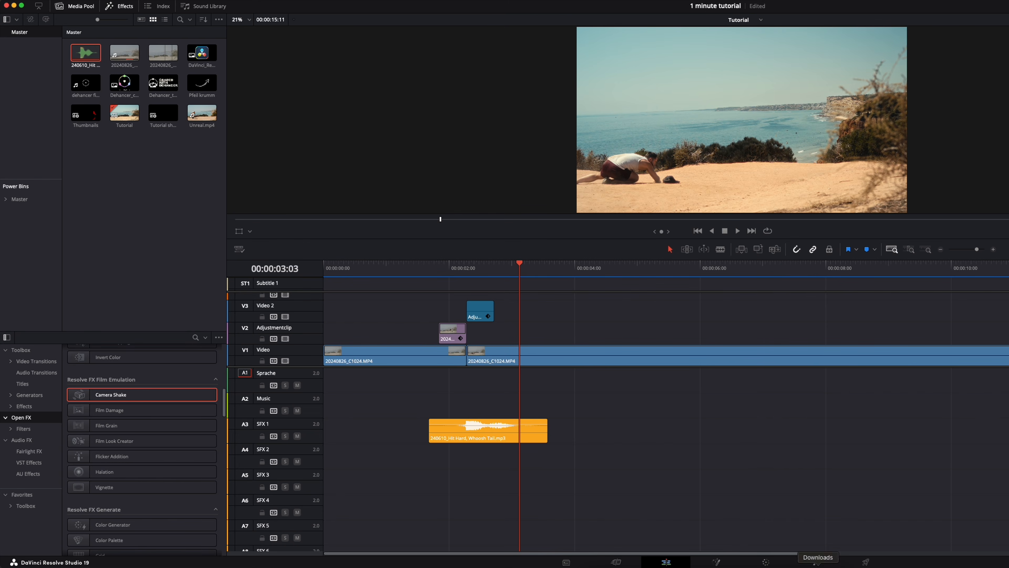
Return to Epidemic Sound, search the sound effects for "whoosh", and preview "Generic Long Whooshes, Fast Attack, Release".
left_click(798, 567)
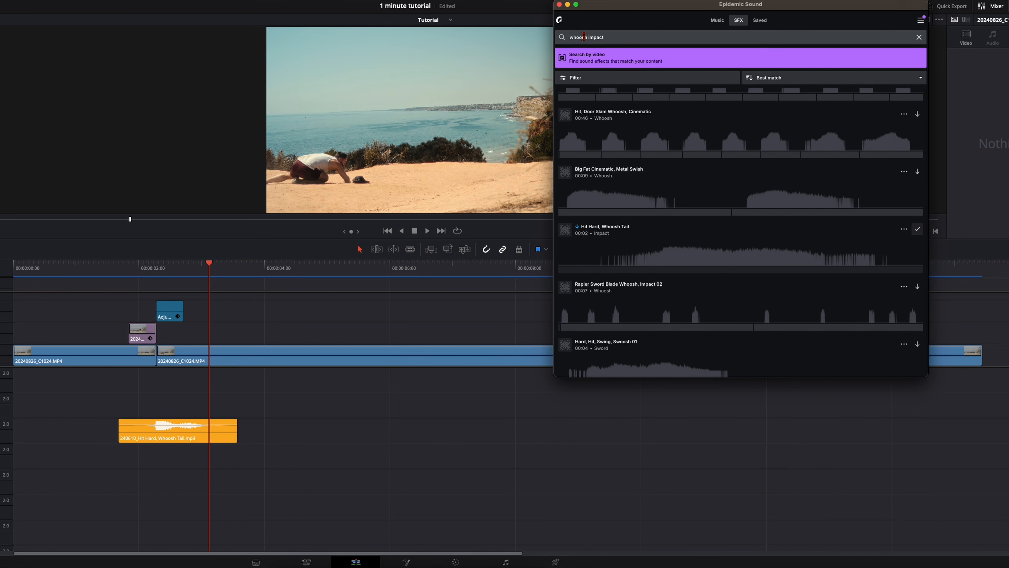
double_click(596, 37)
key("BackSpace")
key("Return")
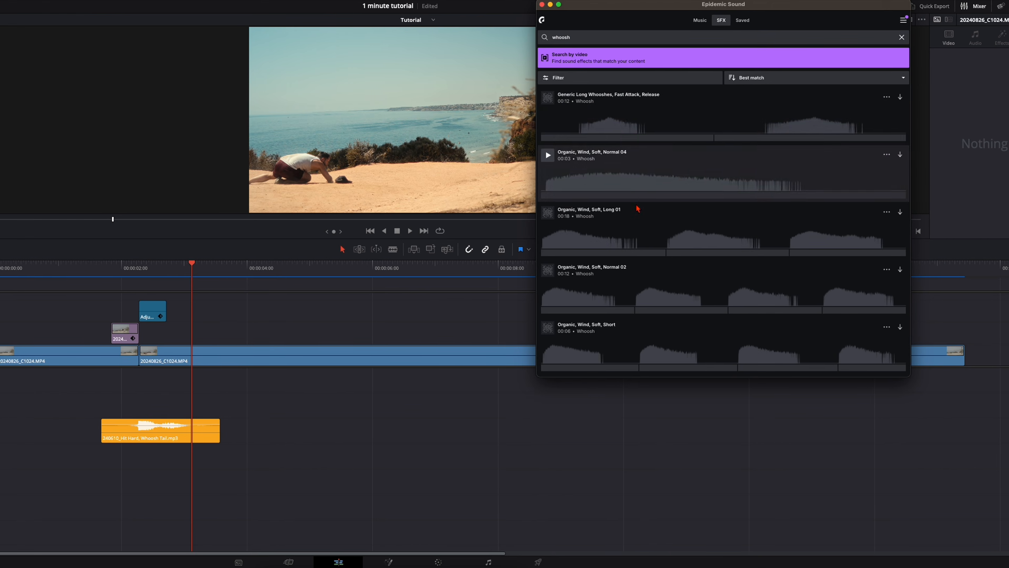
left_click(548, 99)
left_click(537, 98)
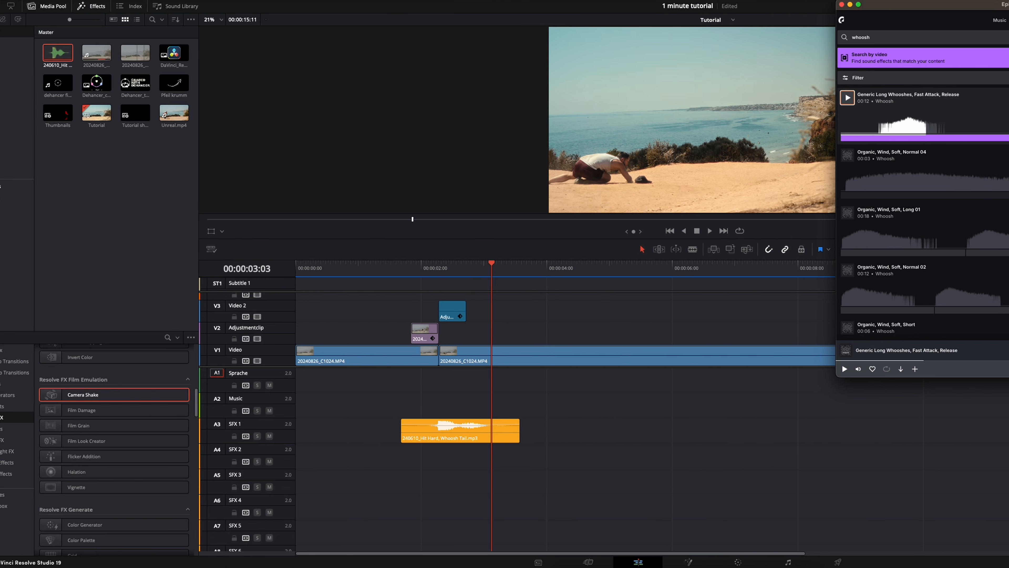
Add "Generic Long Whooshes, Fast Attack, Release" to the media pool, place it on the SFX 2 track, and trim its start.
left_click_drag(908, 98, 120, 183)
left_click_drag(58, 52, 400, 460)
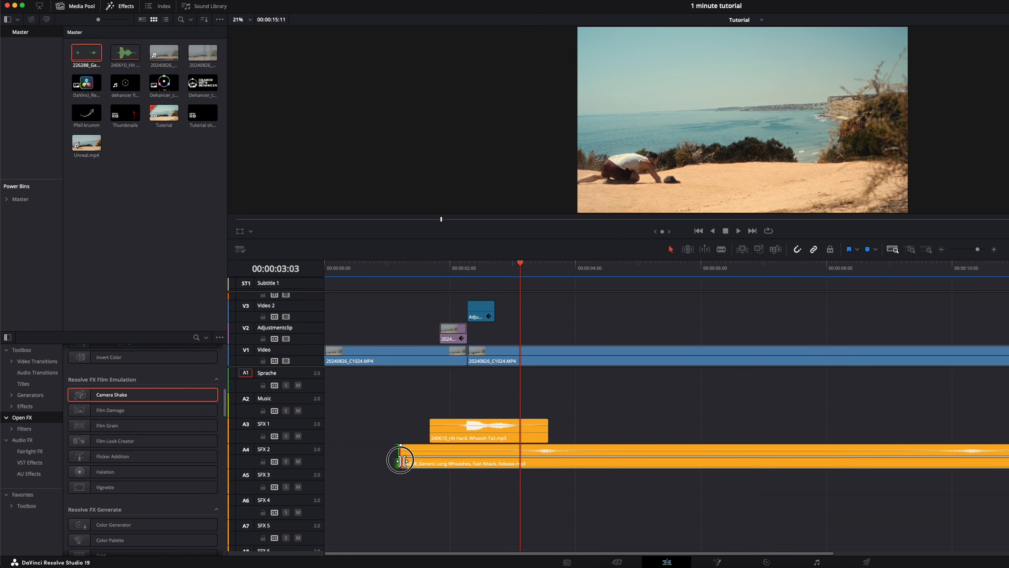
left_click_drag(400, 460, 442, 461)
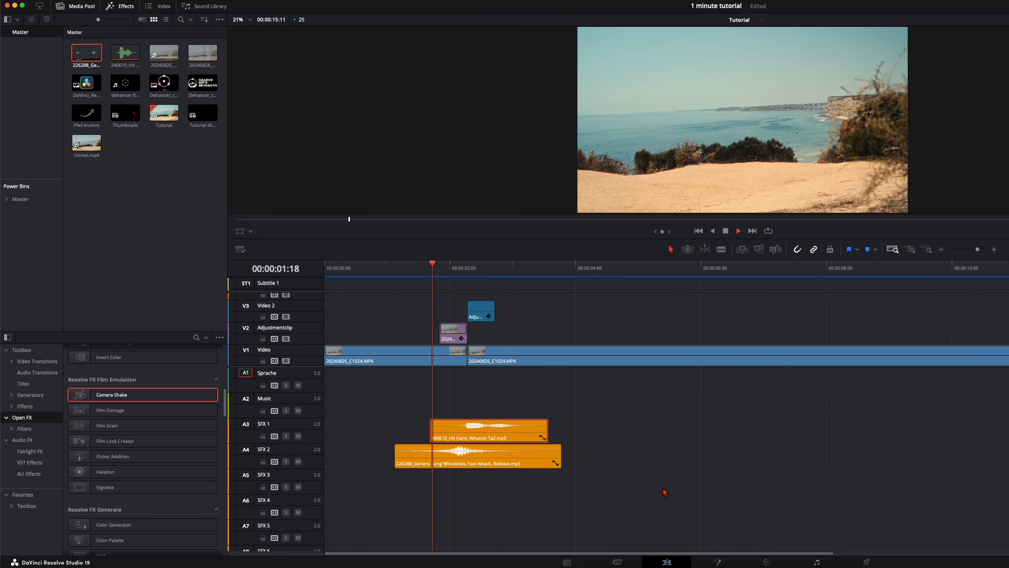